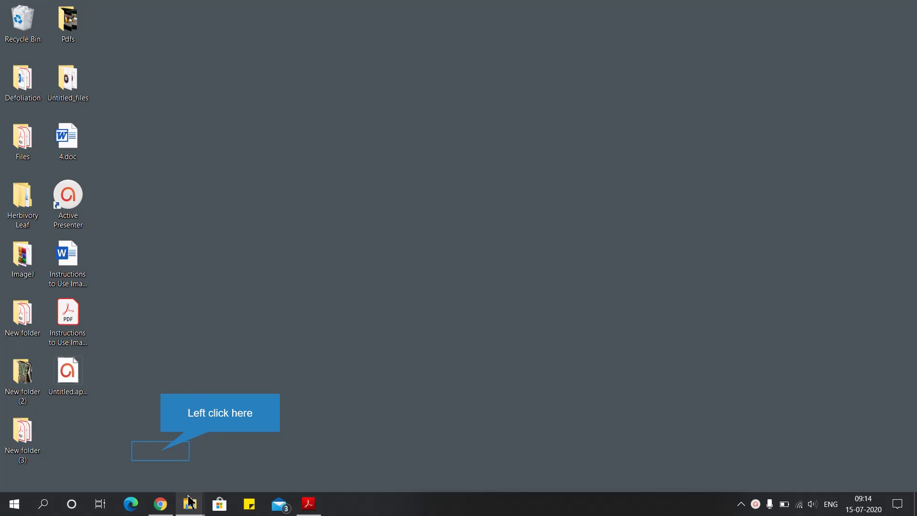
# - Launch ImageJ.exe from the ImageJ folder on the desktop and minimize the folder window
pyautogui.click(162, 454)
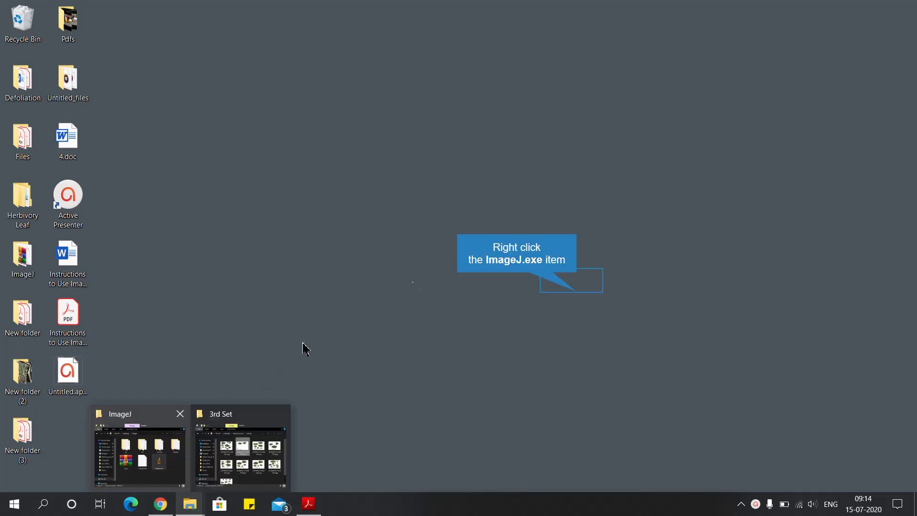
pyautogui.rightClick(573, 296)
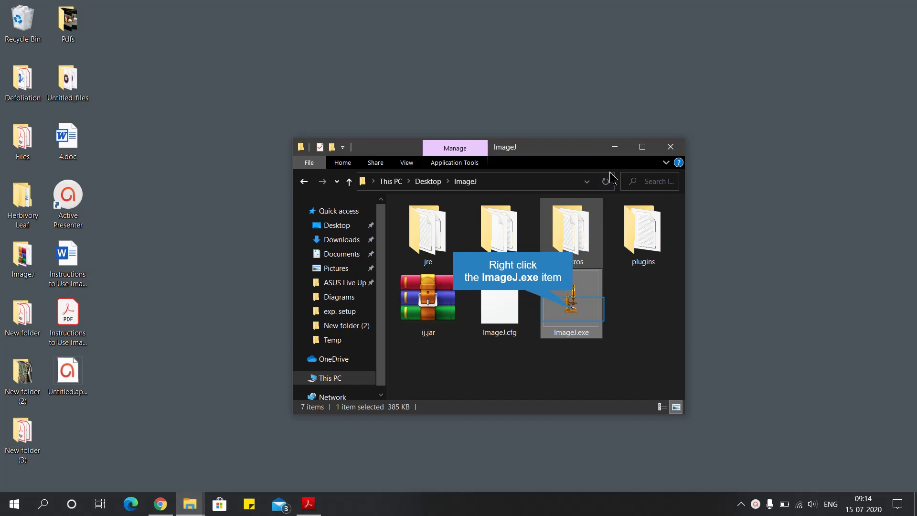
pyautogui.rightClick(576, 309)
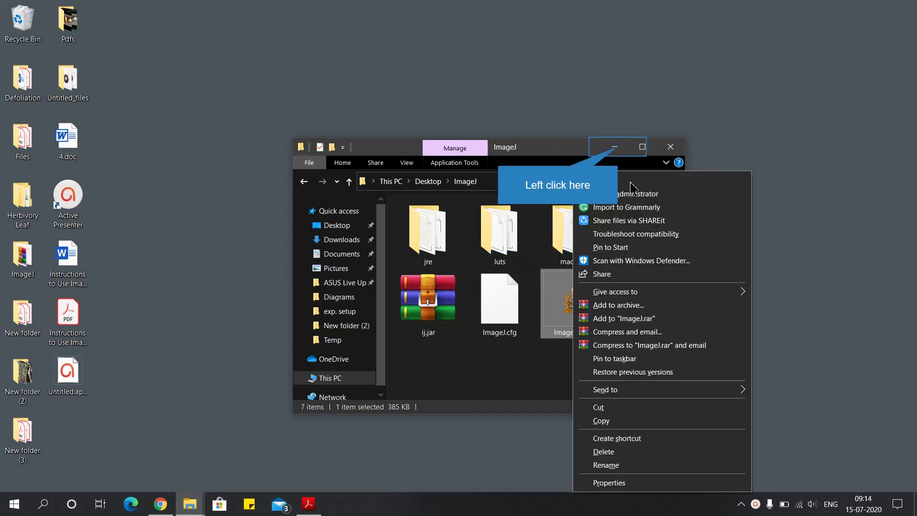
pyautogui.click(615, 146)
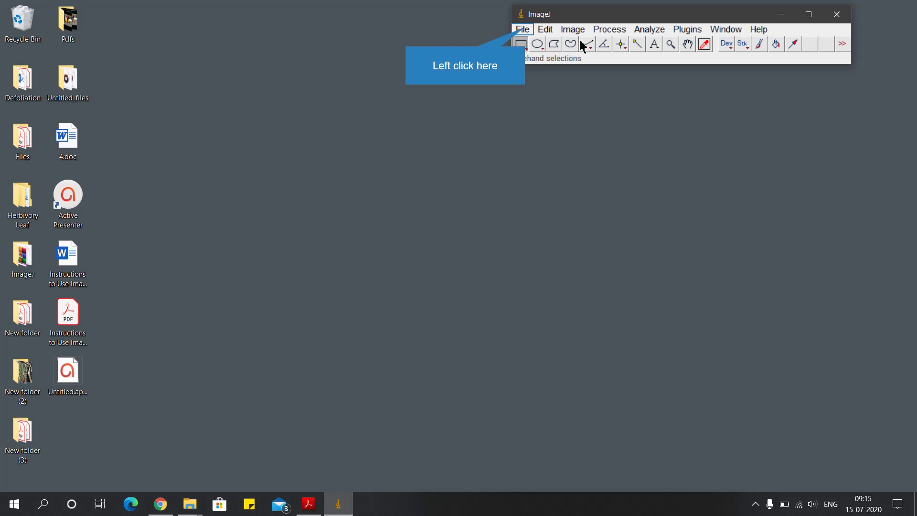
pyautogui.click(524, 30)
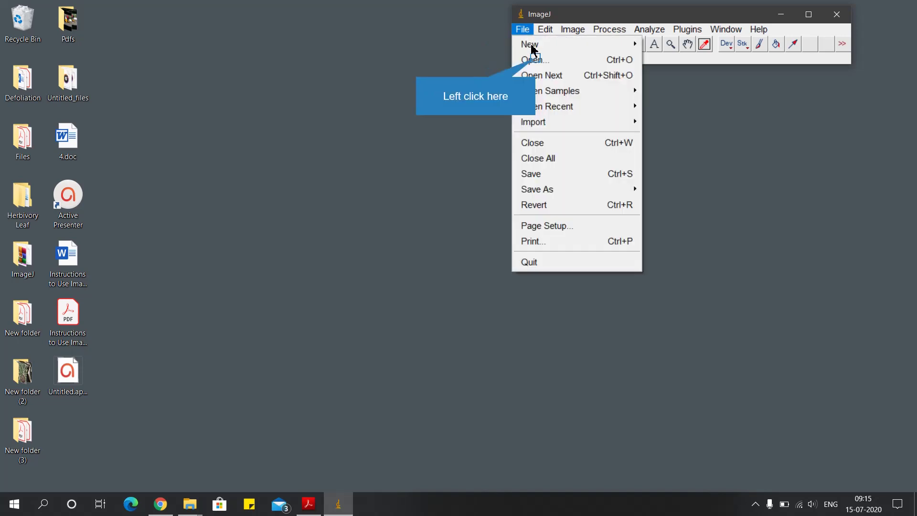
pyautogui.click(535, 61)
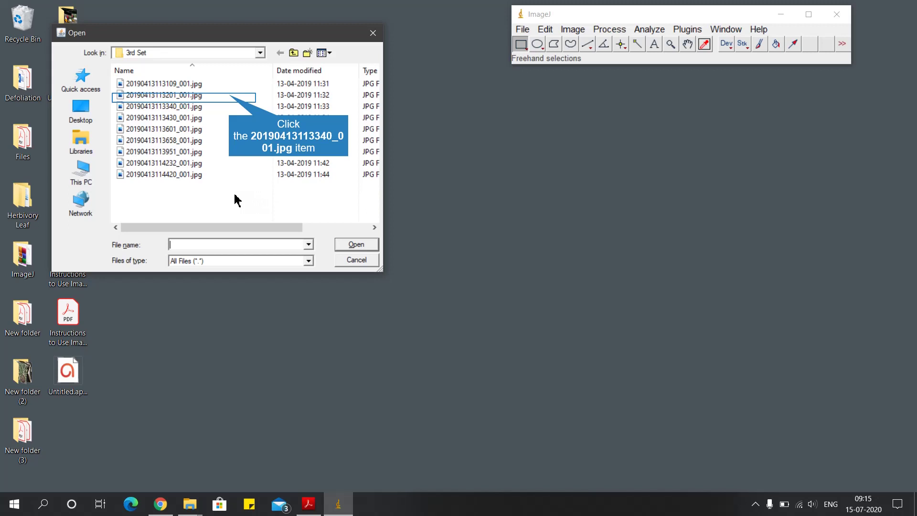
pyautogui.click(231, 98)
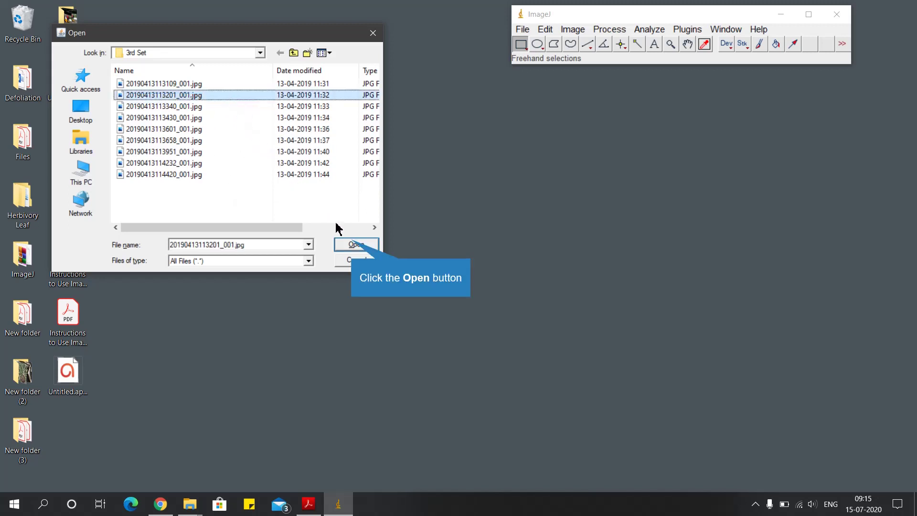
pyautogui.click(354, 244)
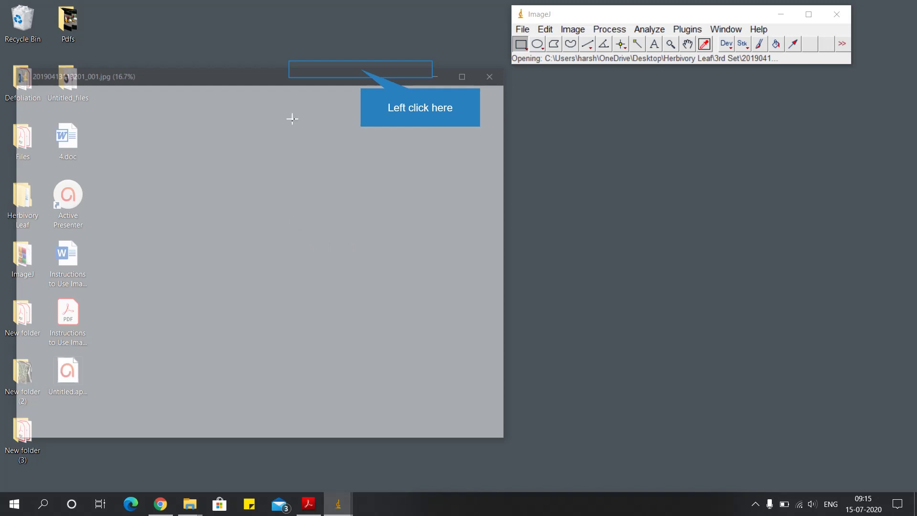
pyautogui.click(363, 73)
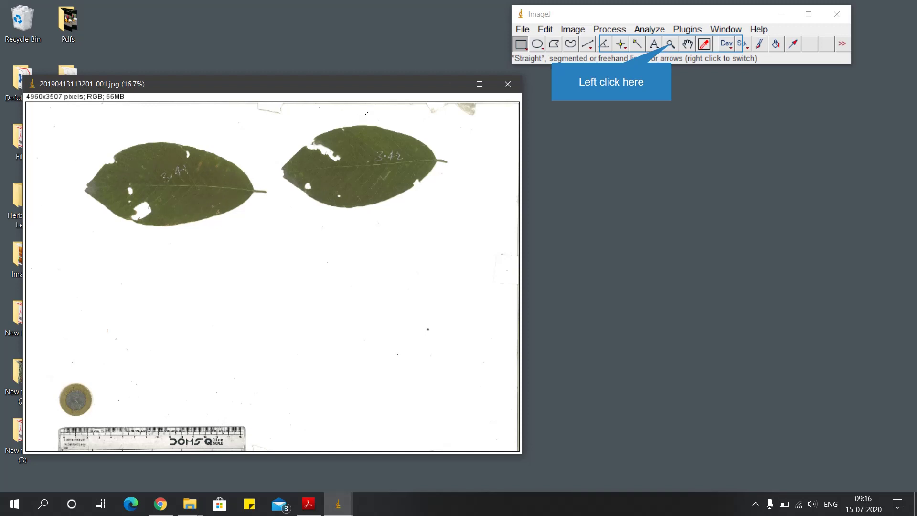
# - Draw a straight line about 118.5 pixels long between the ruler's 0 and 1 cm marks
pyautogui.click(671, 46)
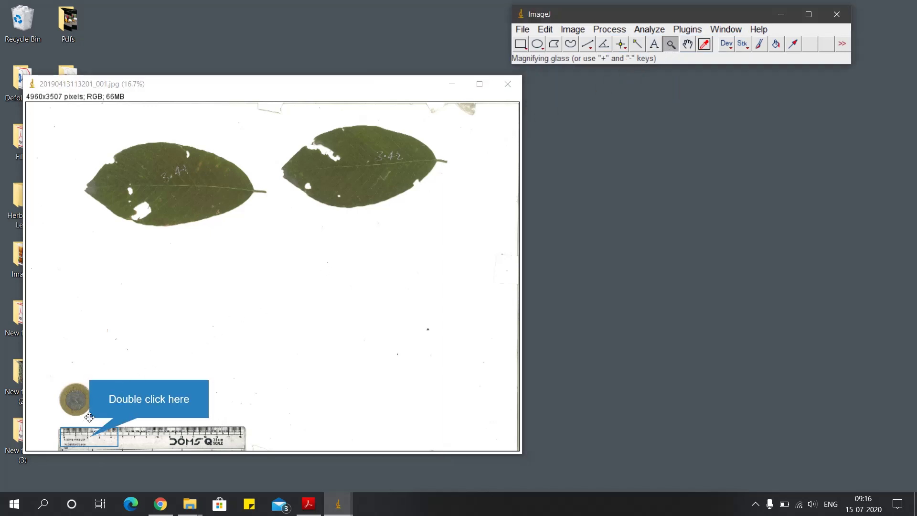
pyautogui.doubleClick(90, 434)
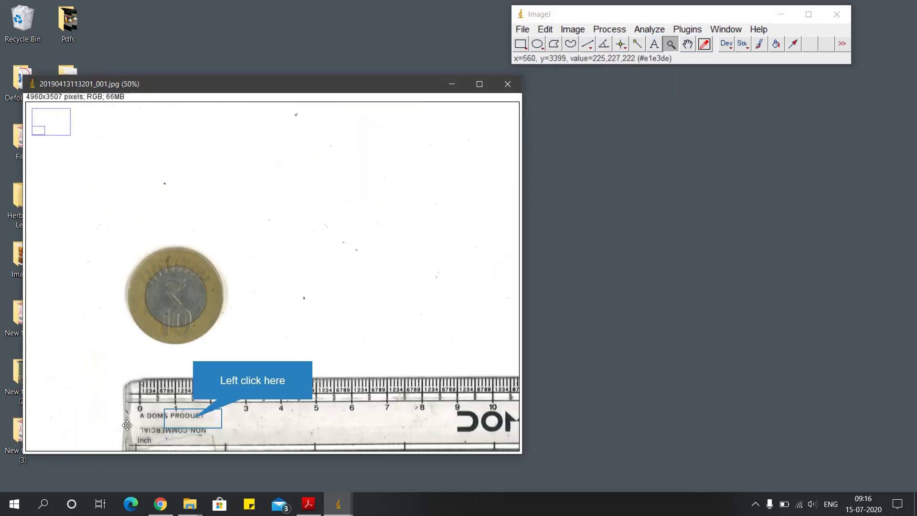
pyautogui.click(185, 419)
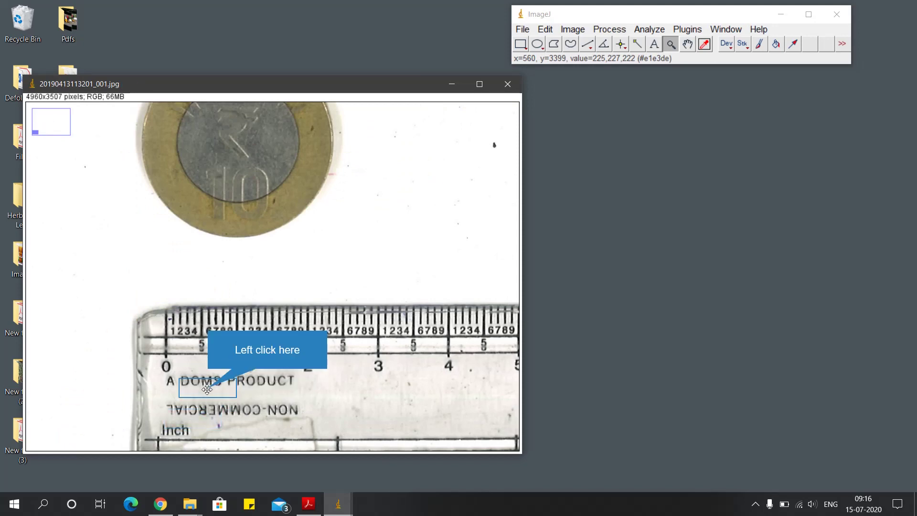
pyautogui.click(207, 390)
pyautogui.click(208, 388)
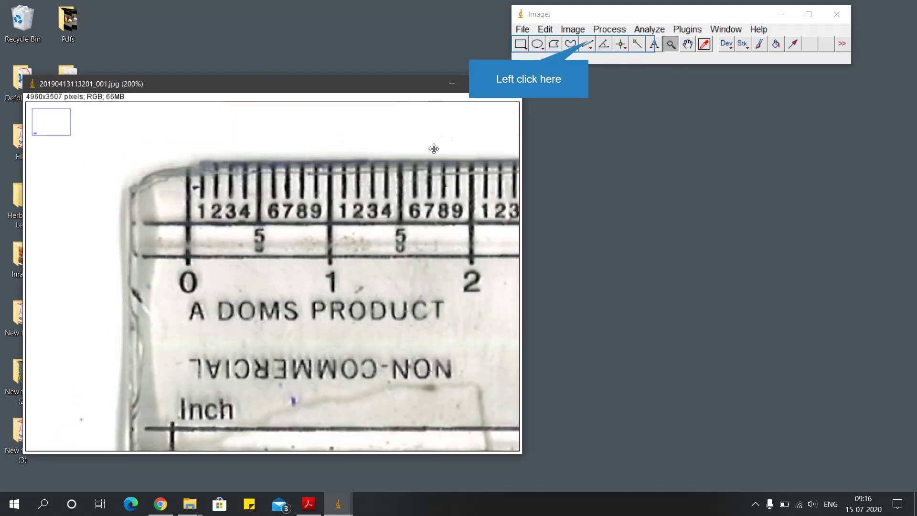
pyautogui.click(587, 43)
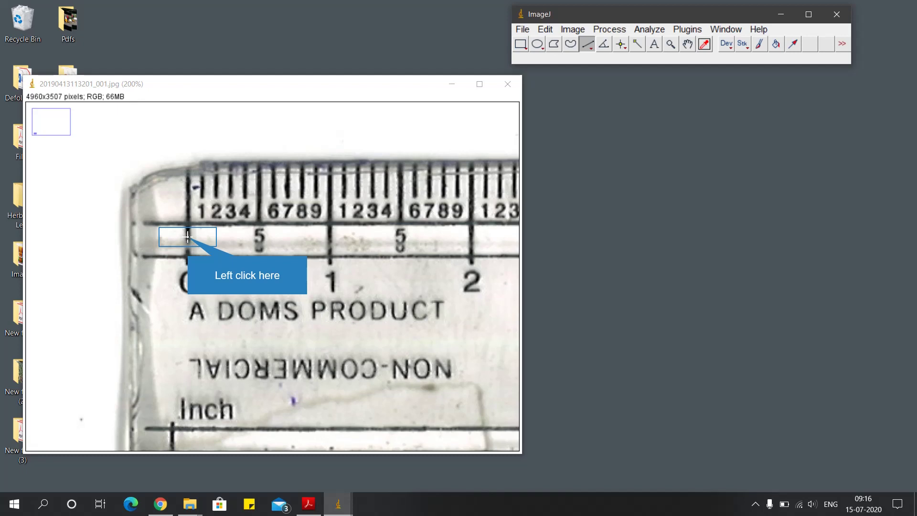
pyautogui.moveTo(188, 236); pyautogui.dragTo(329, 236)
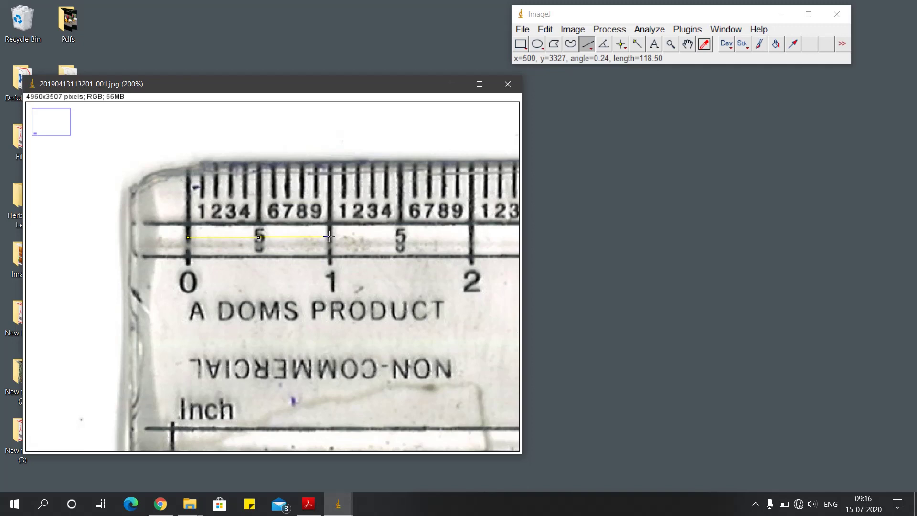
pyautogui.click(328, 236)
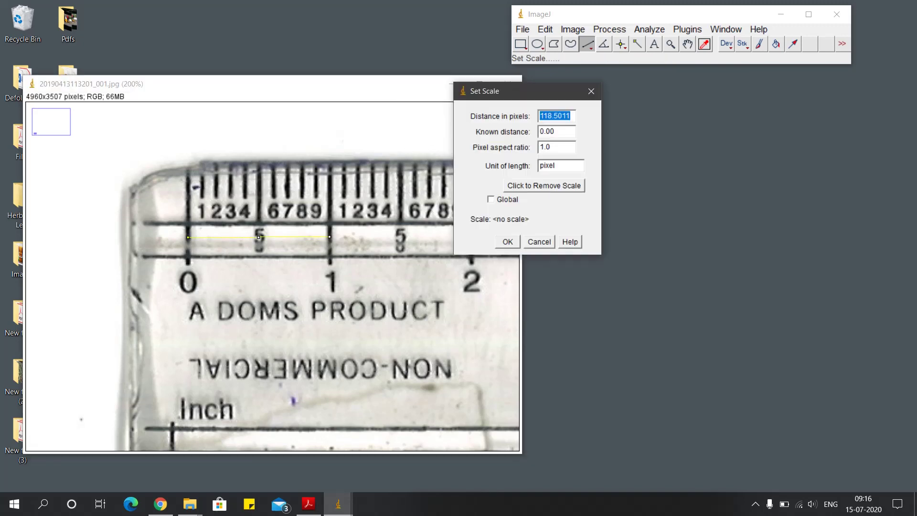
# - Move the Set Scale dialog off the image and set the known distance to 1
pyautogui.moveTo(527, 85)
pyautogui.mouseDown()
pyautogui.moveTo(591, 88)
pyautogui.moveTo(606, 100)
pyautogui.mouseUp()
pyautogui.click(643, 139)
pyautogui.press('BackSpace')
pyautogui.press('BackSpace')
pyautogui.press('BackSpace')
pyautogui.press('BackSpace')
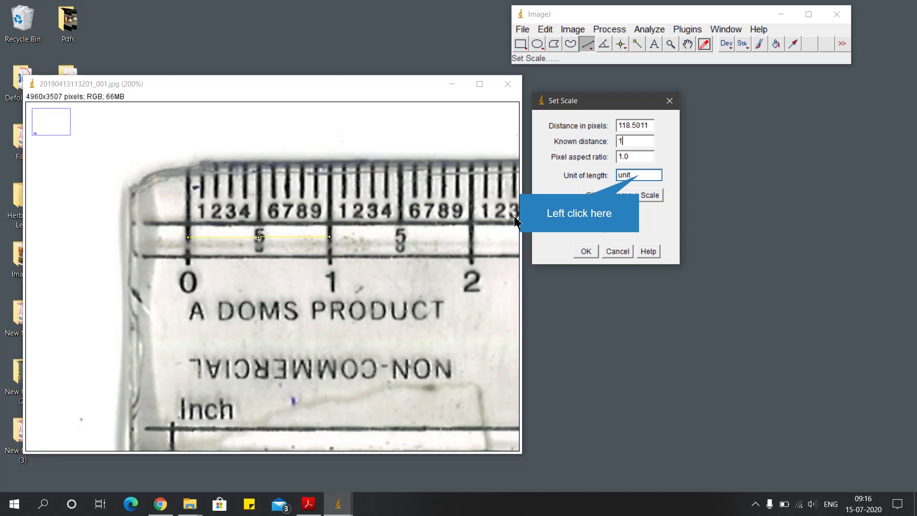
# - Set the scale's unit of length to cm, make it global, and apply it
pyautogui.click(640, 174)
pyautogui.press('BackSpace')
pyautogui.press('BackSpace')
pyautogui.press('BackSpace')
pyautogui.press('BackSpace')
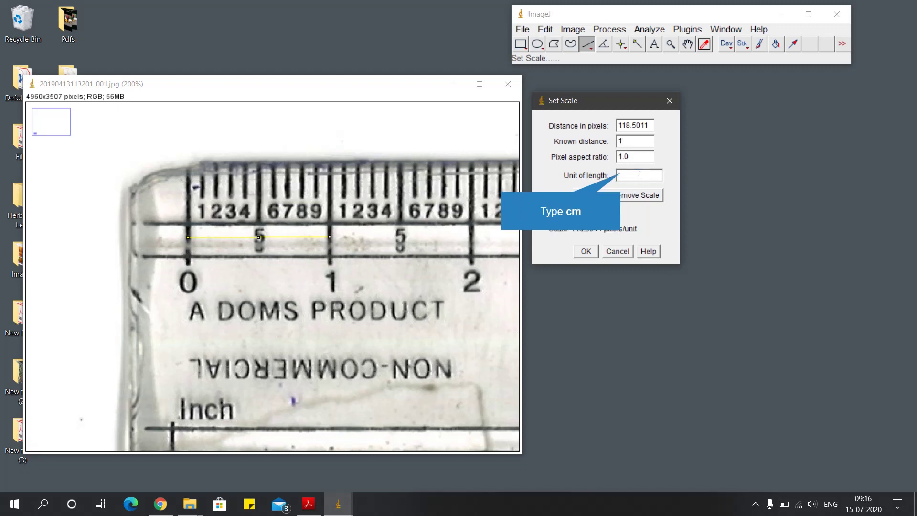
pyautogui.write('cm')
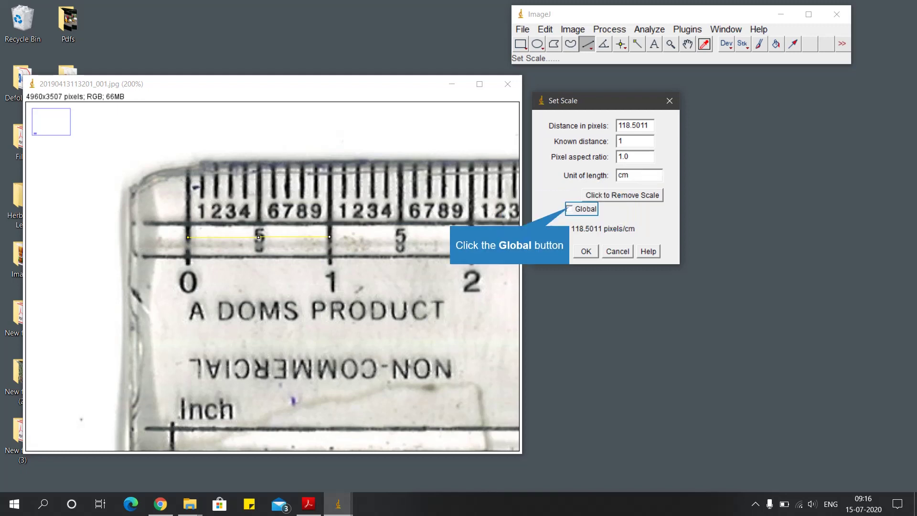
pyautogui.click(569, 209)
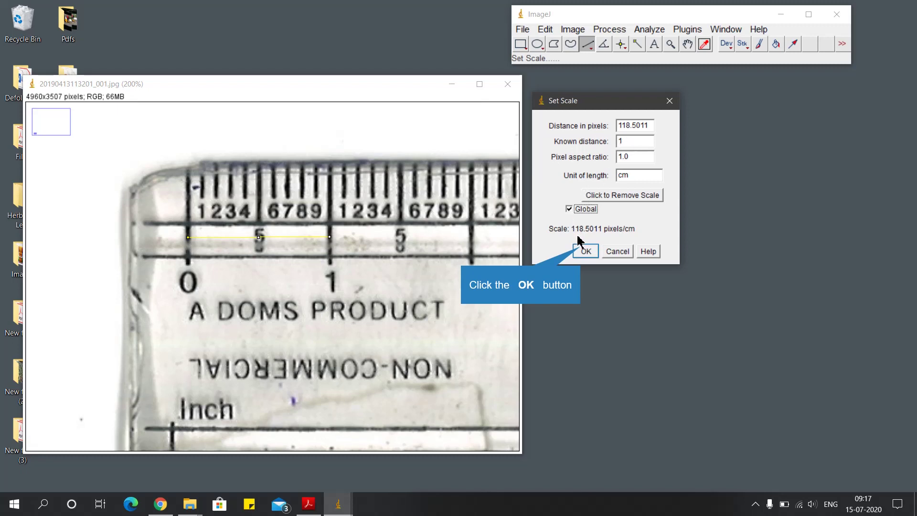
pyautogui.click(583, 249)
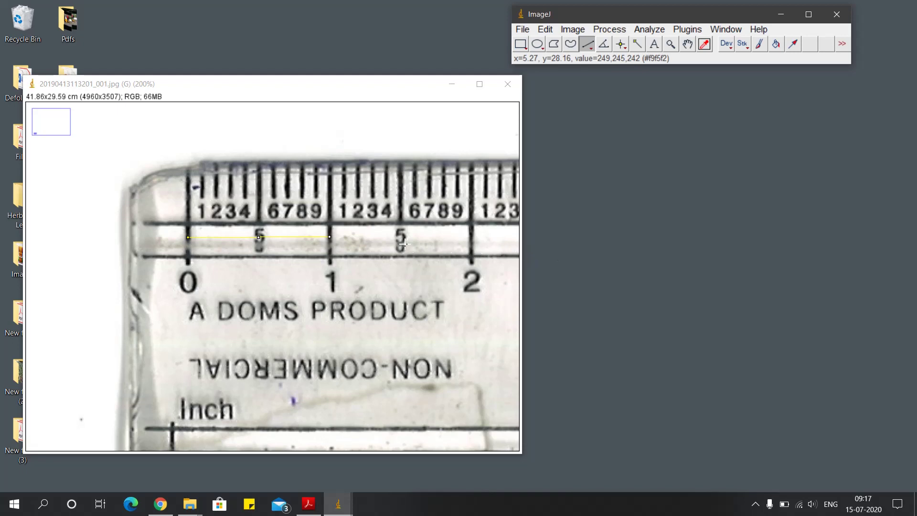
# - Open the Color Threshold adjustment for the whole leaf scan and place its window beside the image
pyautogui.press('-')
pyautogui.press('-')
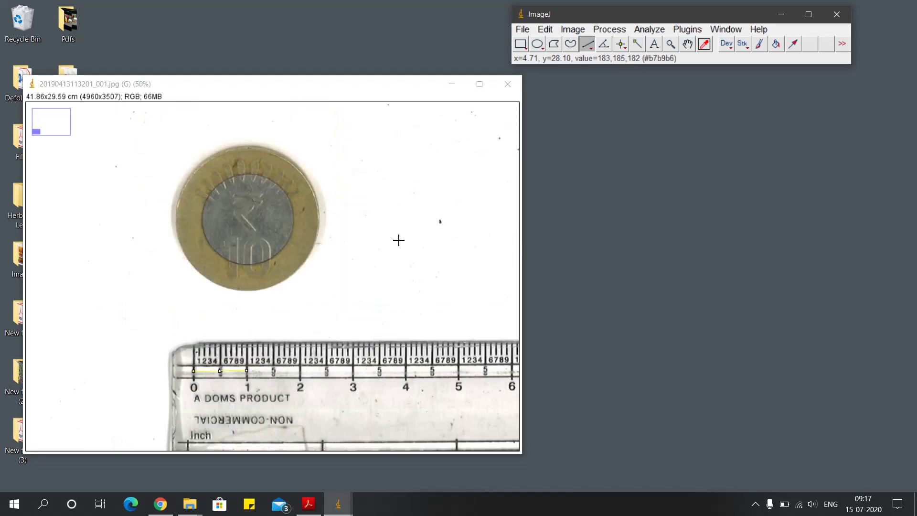
pyautogui.press('-')
pyautogui.press('-')
pyautogui.press('-')
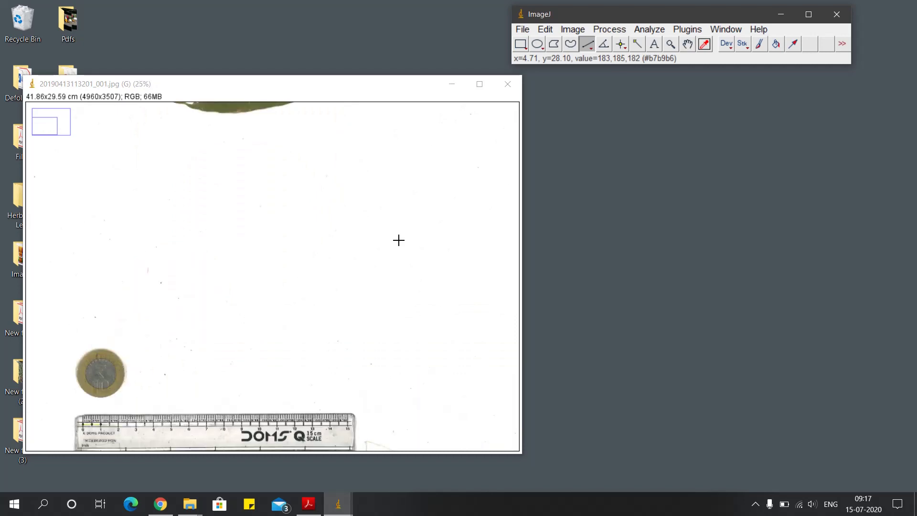
pyautogui.press('-')
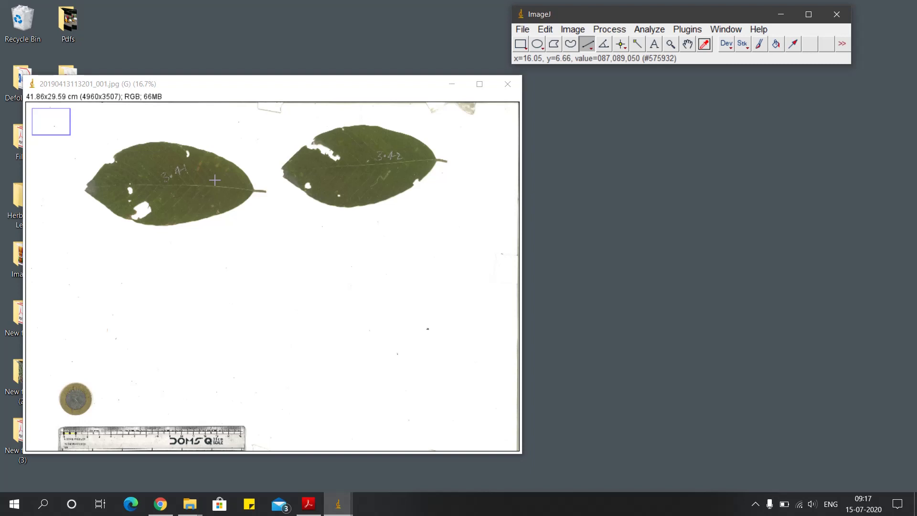
pyautogui.click(573, 29)
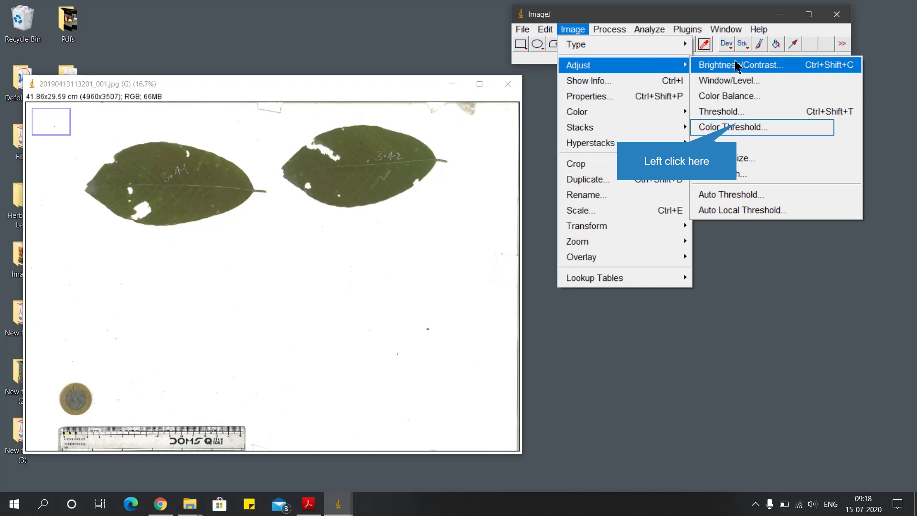
pyautogui.click(739, 127)
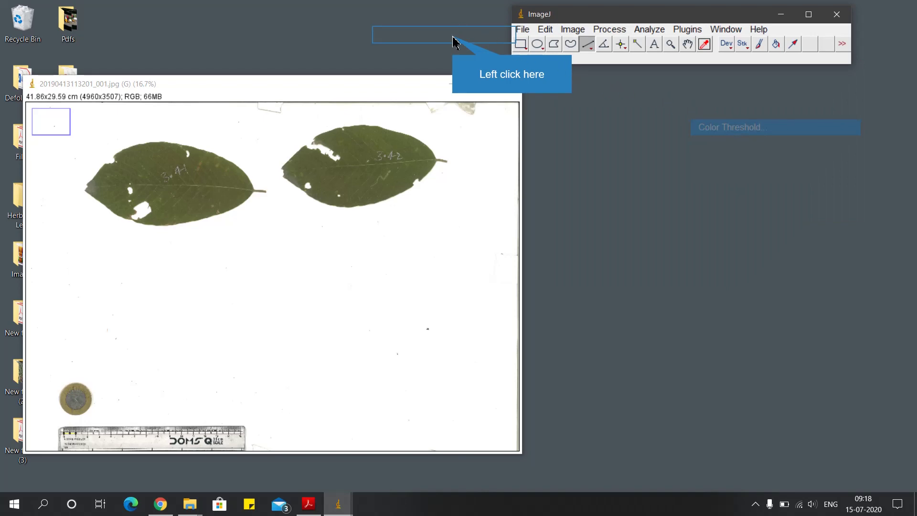
pyautogui.moveTo(456, 33); pyautogui.dragTo(615, 80)
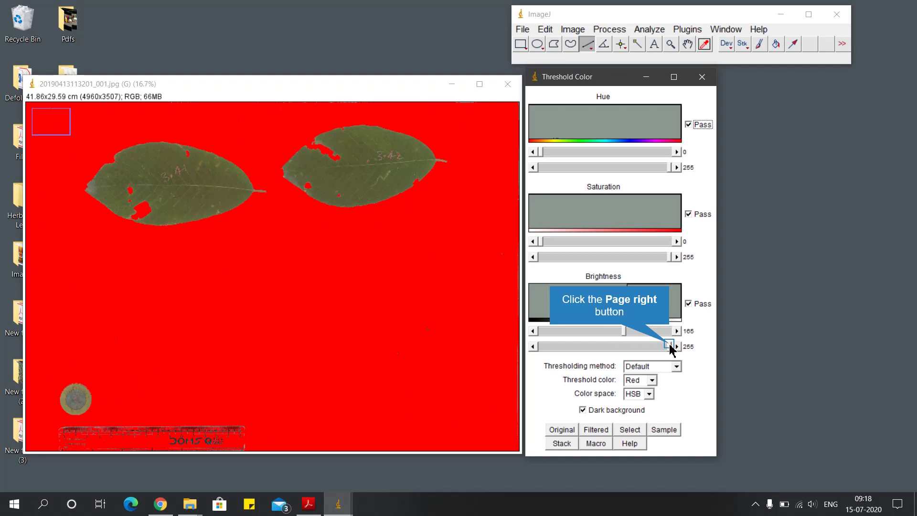
# - Set the brightness threshold range to 72–172 so both leaves are highlighted in red
pyautogui.moveTo(669, 347); pyautogui.dragTo(576, 352)
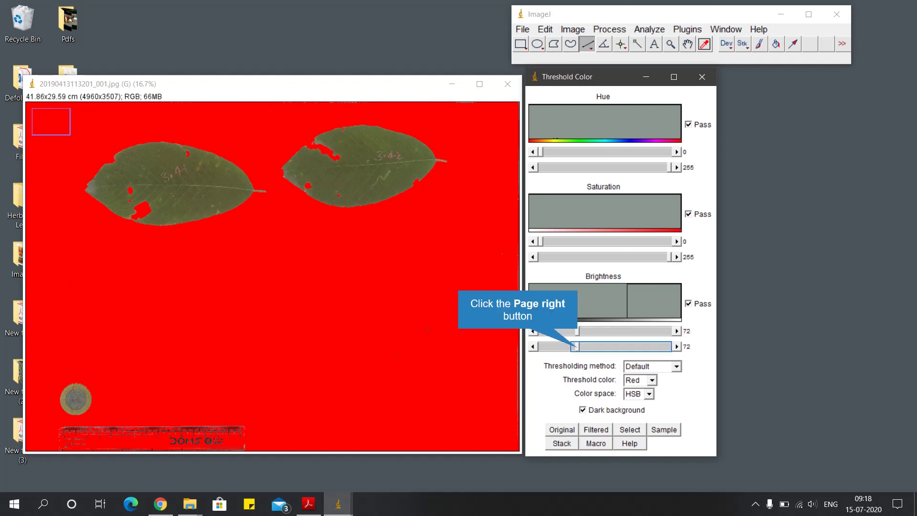
pyautogui.click(621, 346)
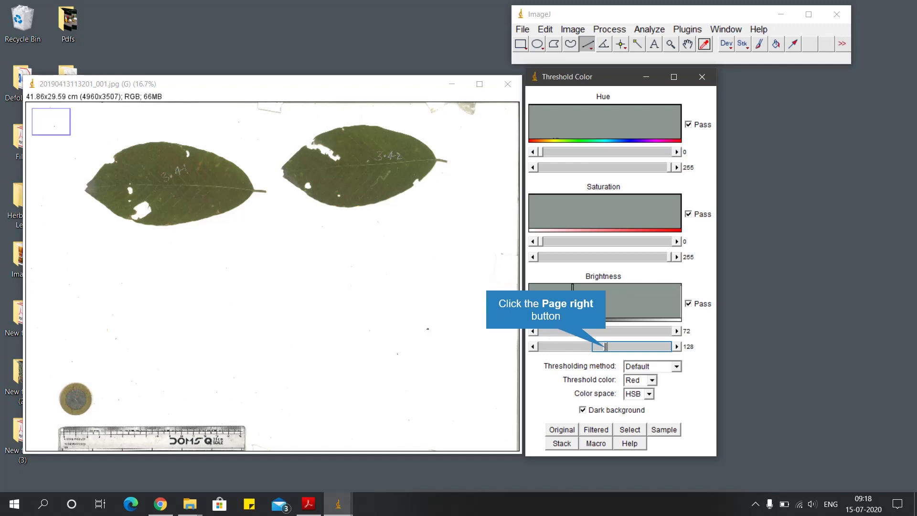
pyautogui.click(635, 347)
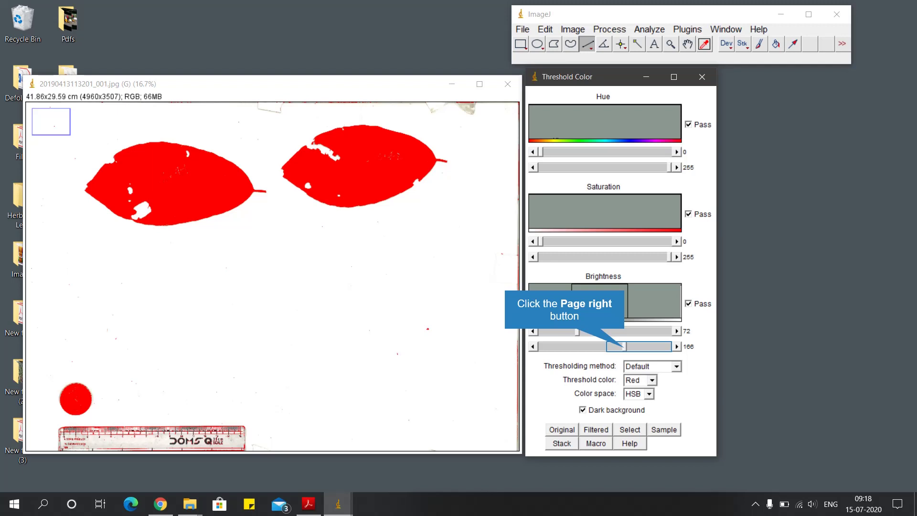
pyautogui.moveTo(624, 347); pyautogui.dragTo(625, 348)
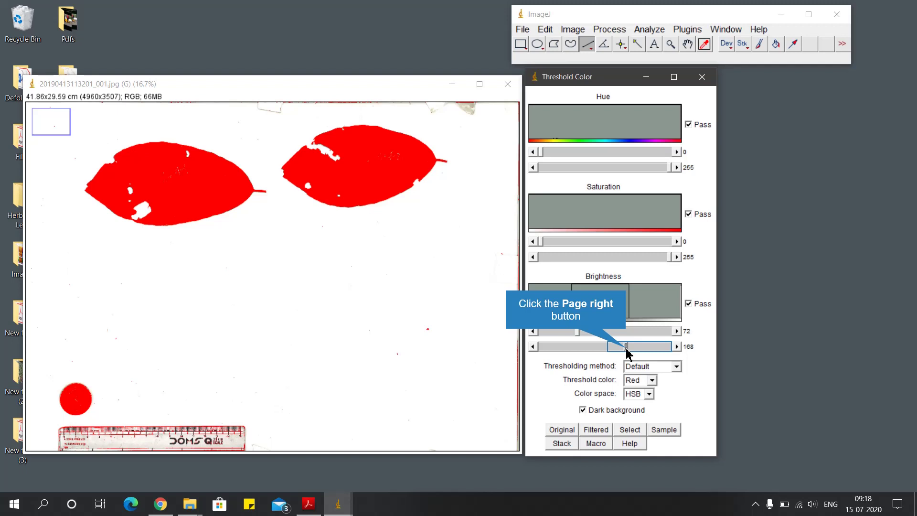
pyautogui.click(626, 346)
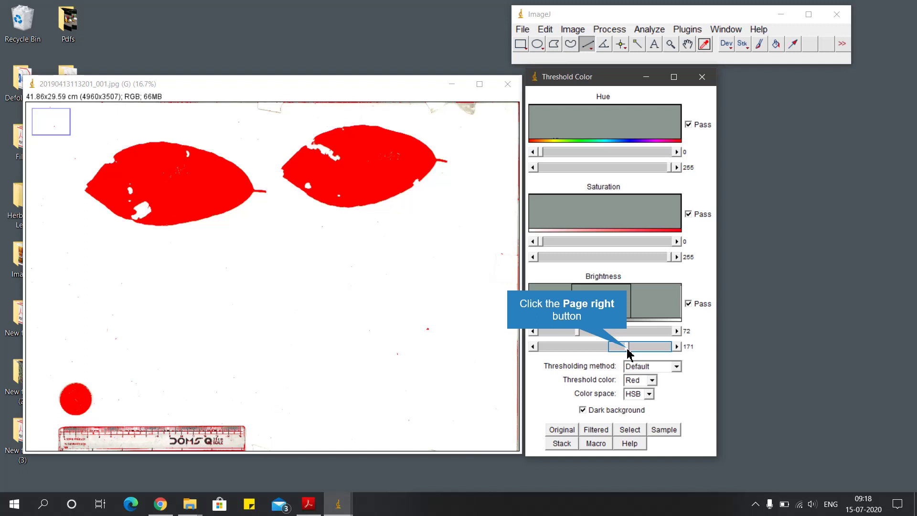
pyautogui.click(627, 350)
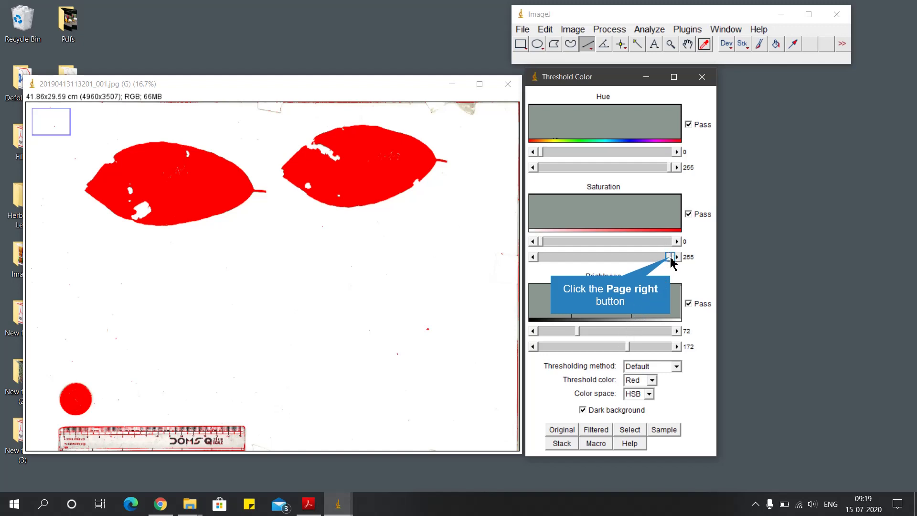
# - Set the saturation threshold range to 33–184 and close the Threshold Color window
pyautogui.moveTo(670, 256); pyautogui.dragTo(563, 257)
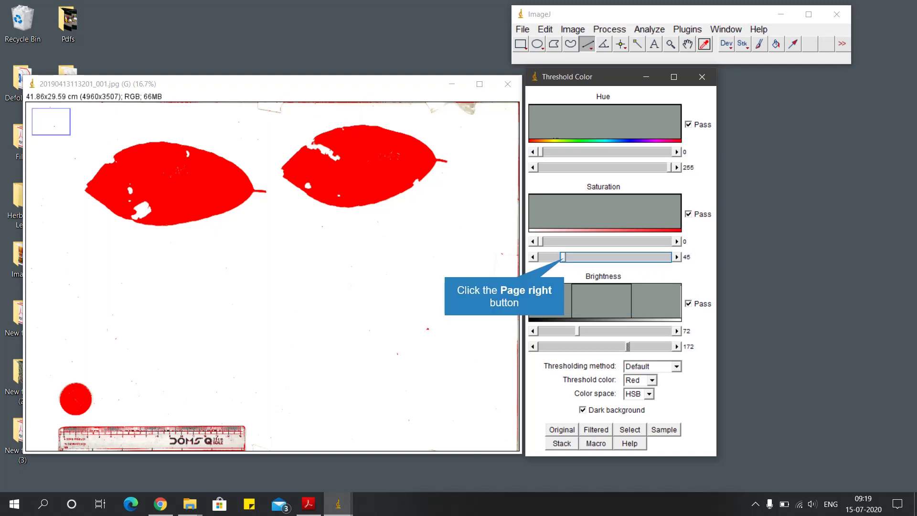
pyautogui.click(615, 257)
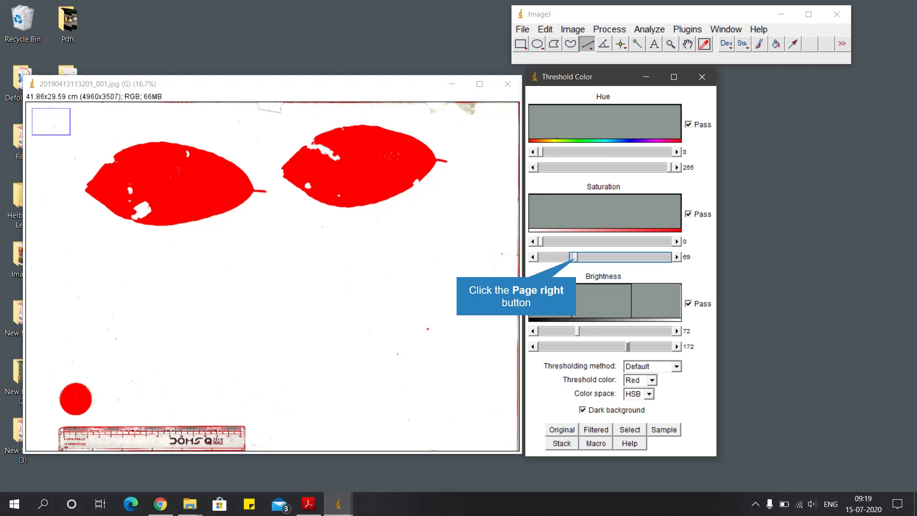
pyautogui.click(621, 257)
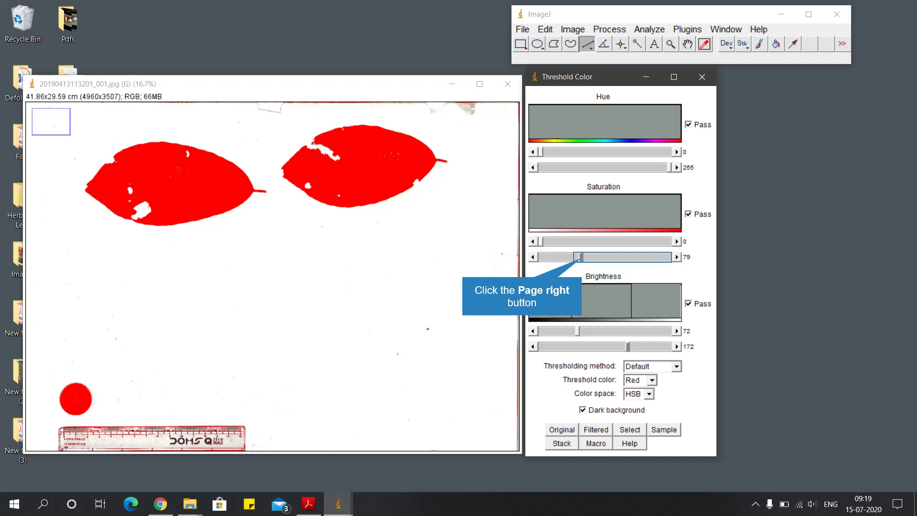
pyautogui.click(620, 257)
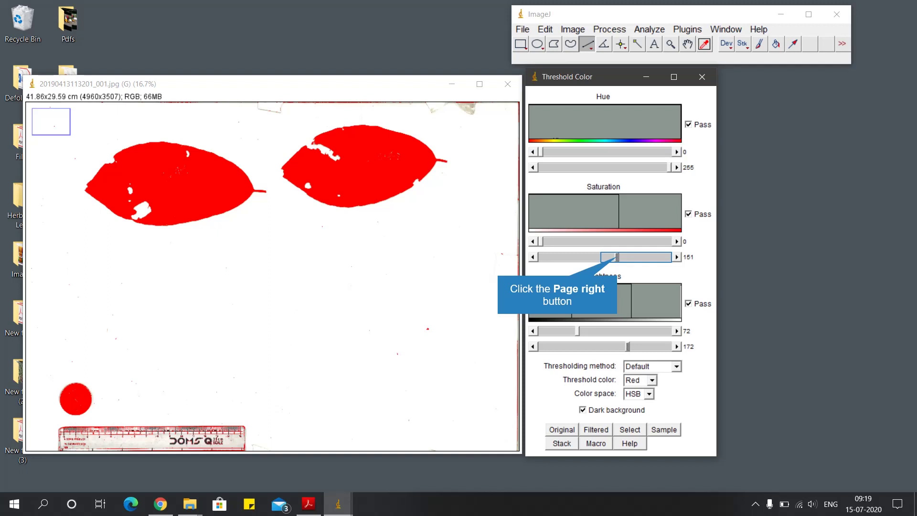
pyautogui.click(622, 257)
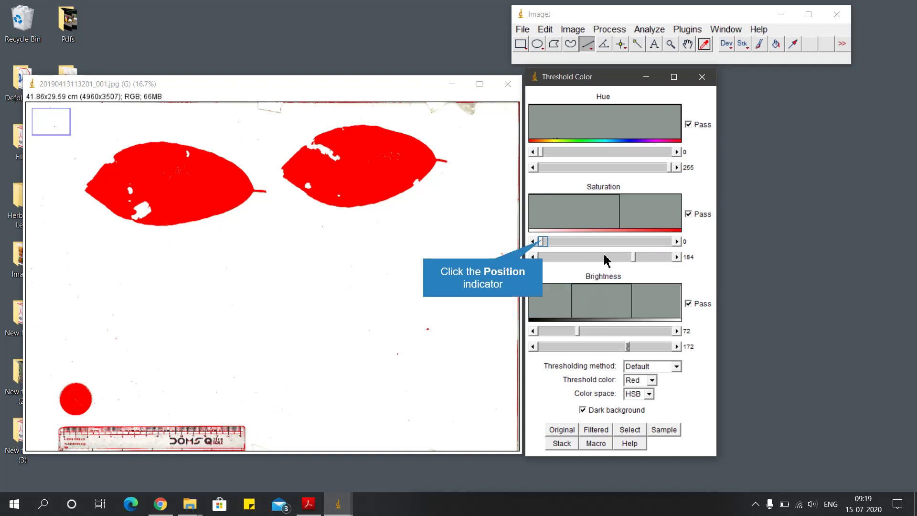
pyautogui.click(551, 242)
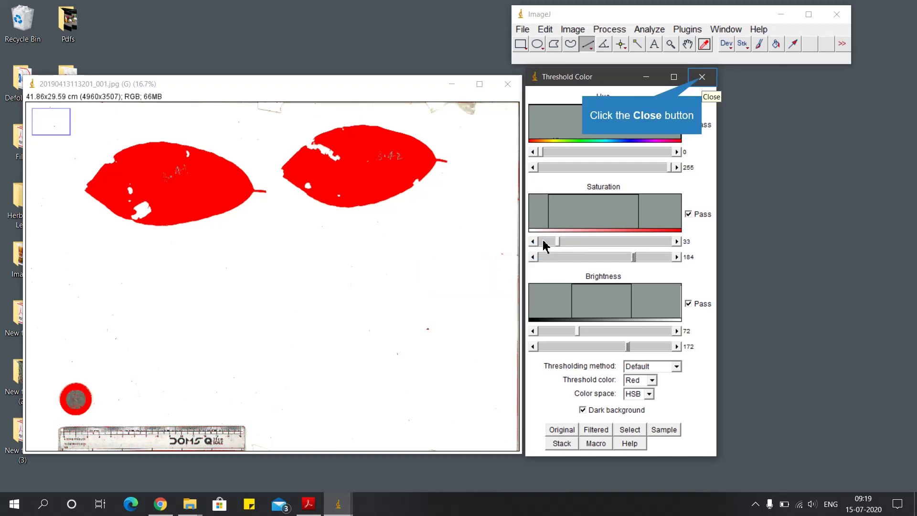
pyautogui.click(702, 78)
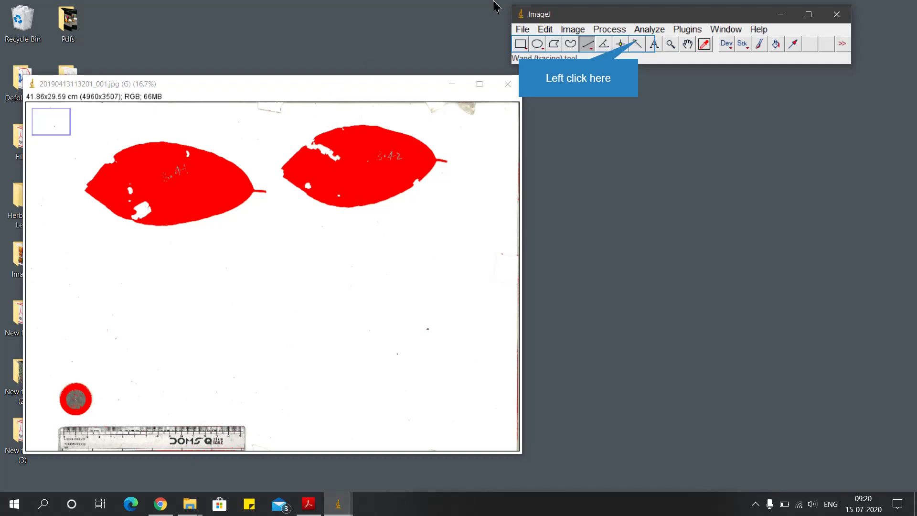
# - Select the left leaf with the Wand tracing tool and fill the selection to close its holes
pyautogui.click(639, 45)
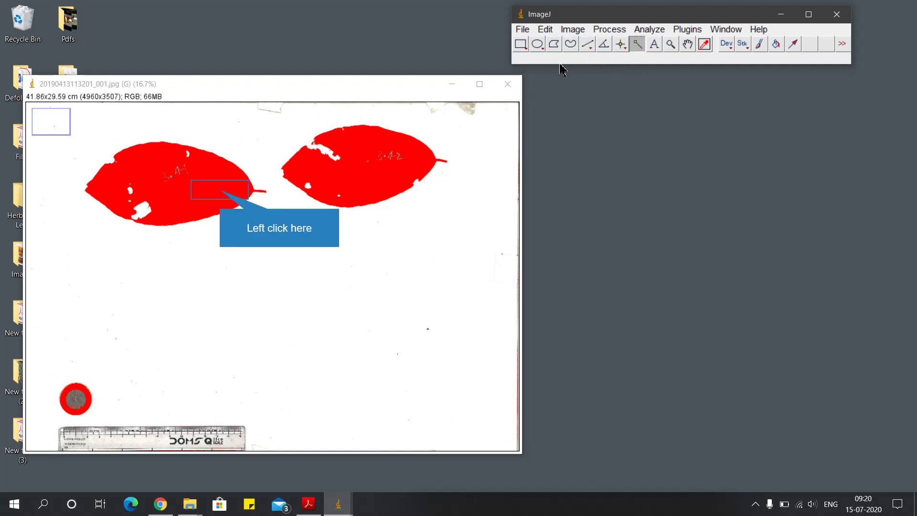
pyautogui.click(219, 189)
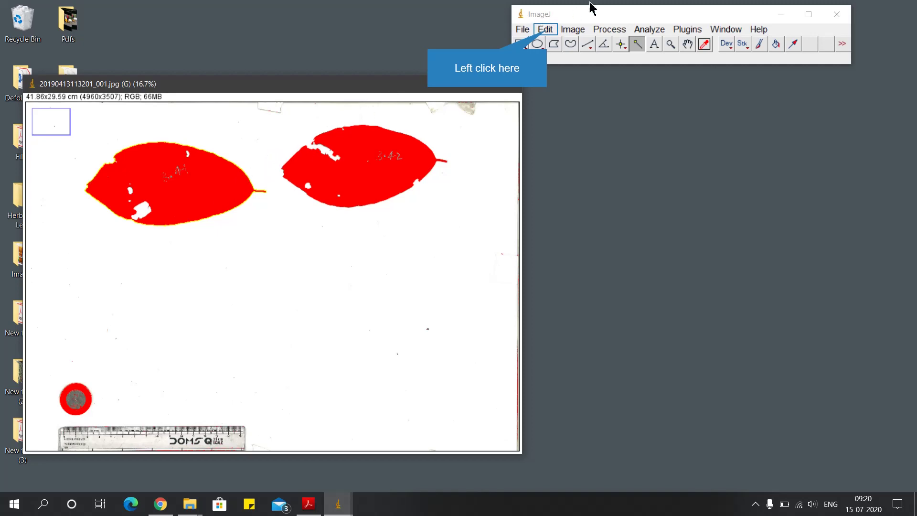
pyautogui.click(546, 31)
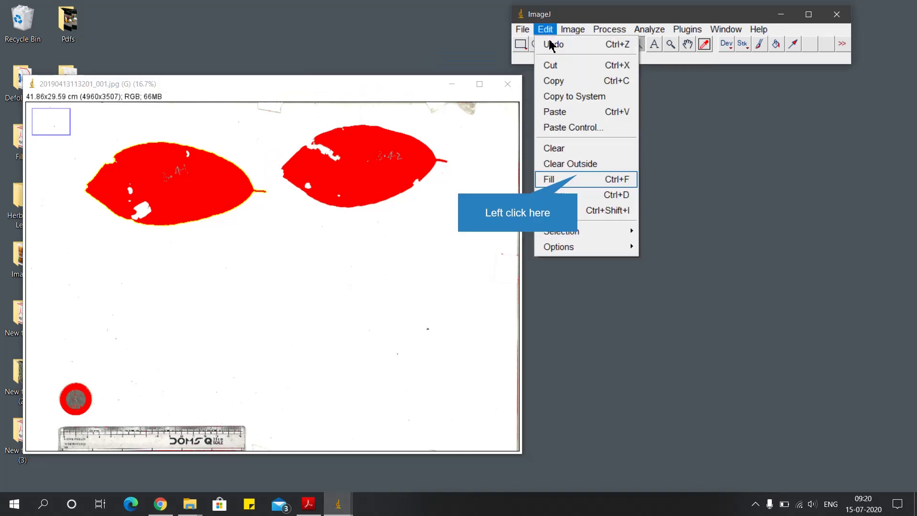
pyautogui.click(579, 179)
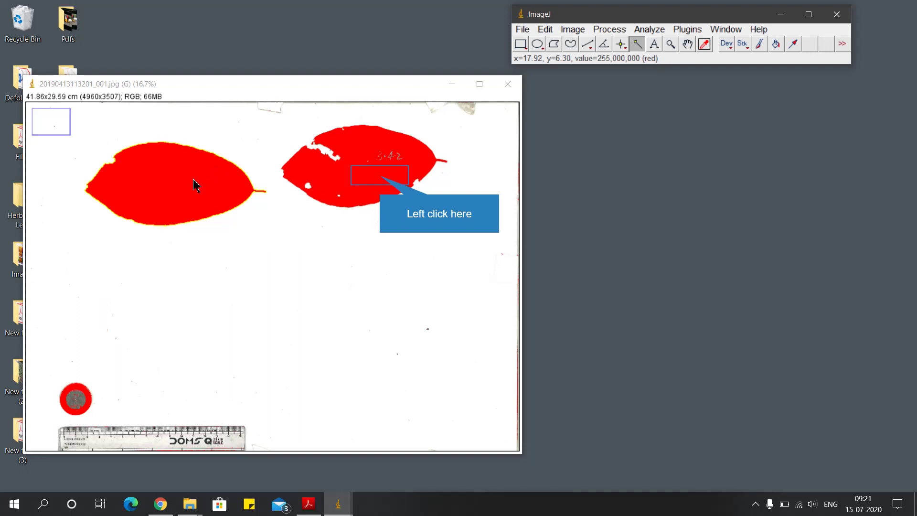
# - Select the right leaf with the Wand tracing tool and fill the selection to close its interior holes
pyautogui.click(378, 174)
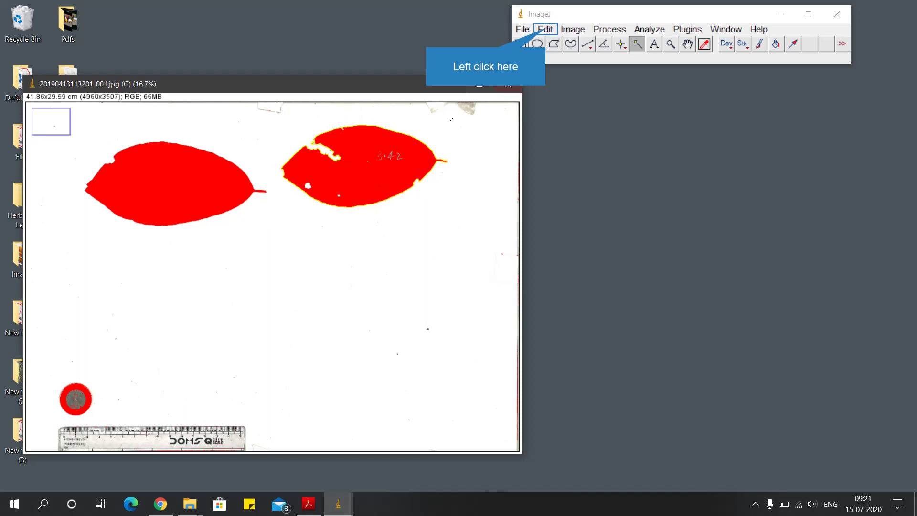
pyautogui.click(546, 31)
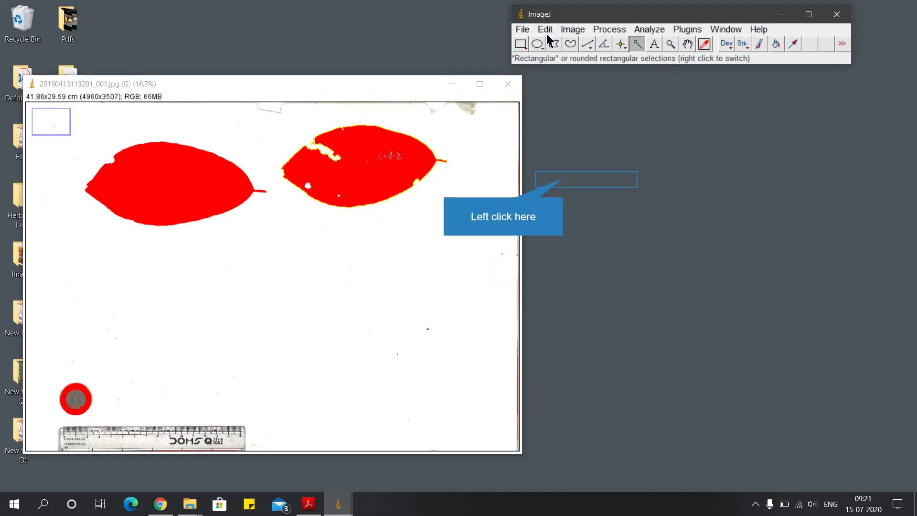
pyautogui.click(561, 179)
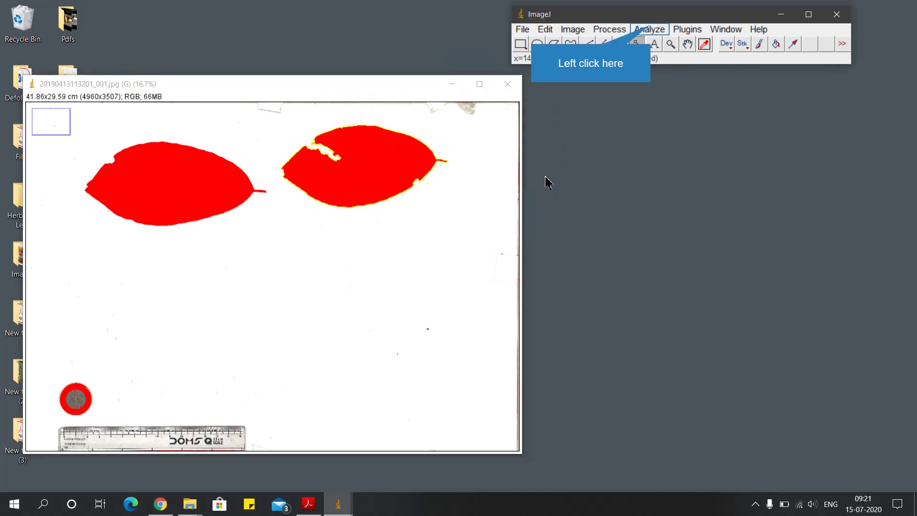
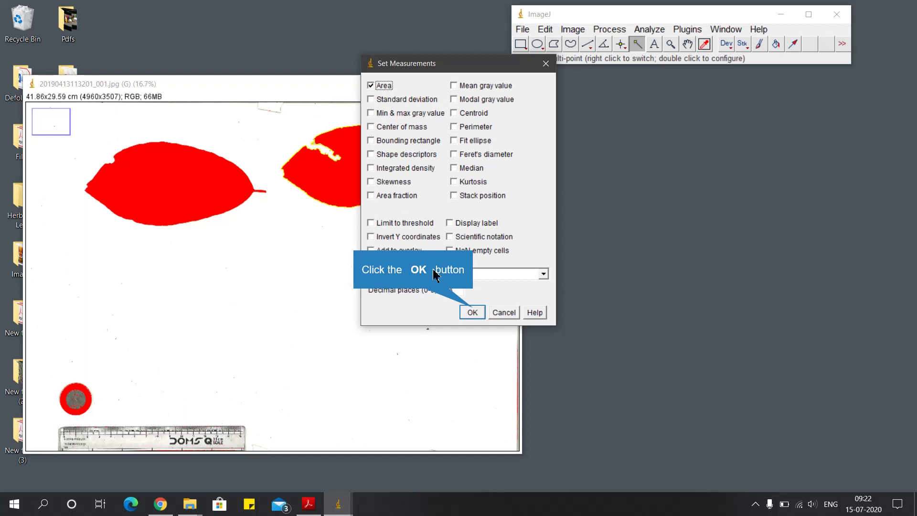
# - Accept Area as the only quantity in Set Measurements, then select the left leaf and measure it
pyautogui.click(472, 311)
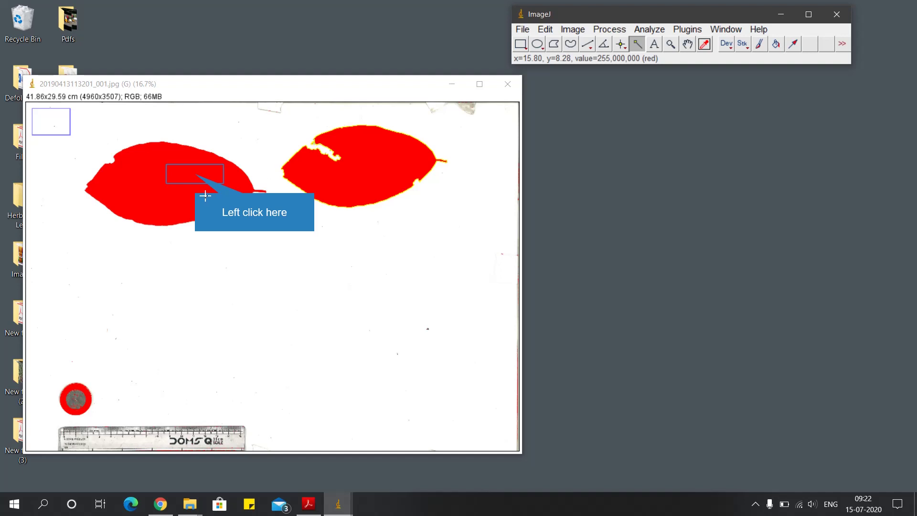
pyautogui.click(195, 174)
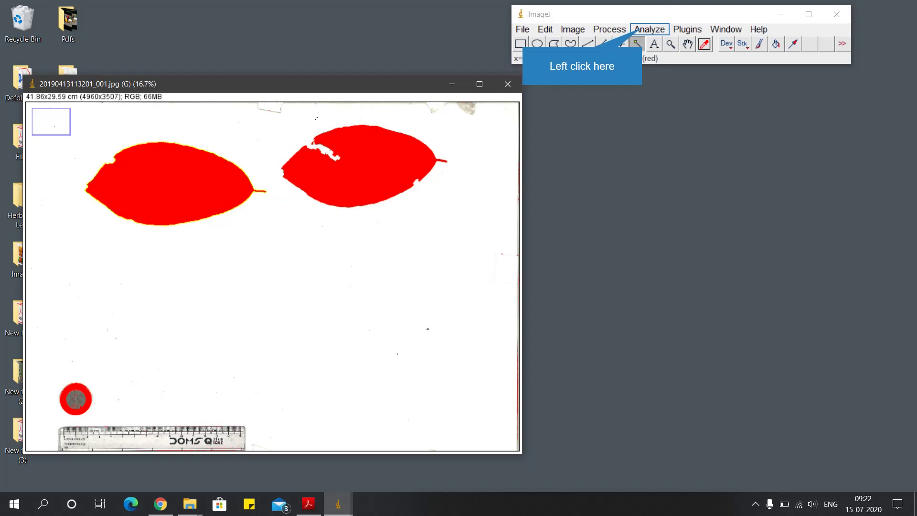
pyautogui.click(644, 30)
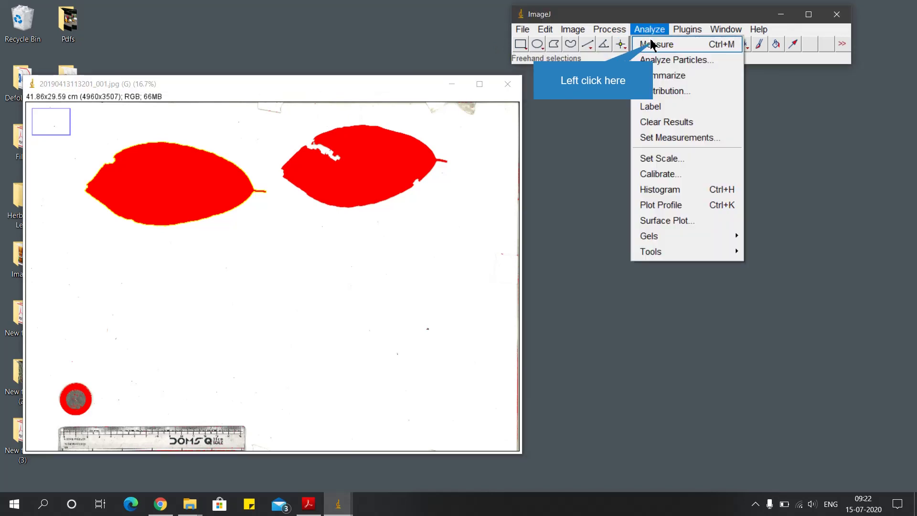
pyautogui.click(654, 48)
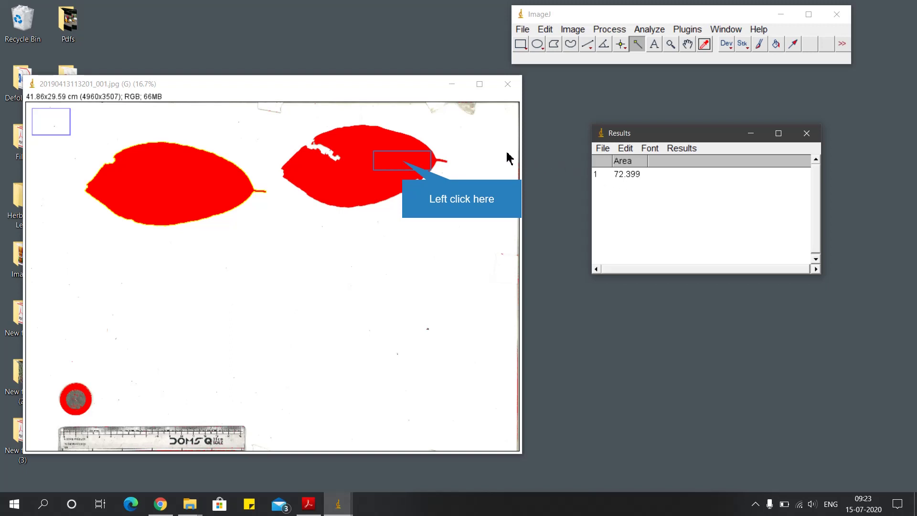
# - Select the right leaf with the Wand tracing tool and measure its area
pyautogui.click(401, 160)
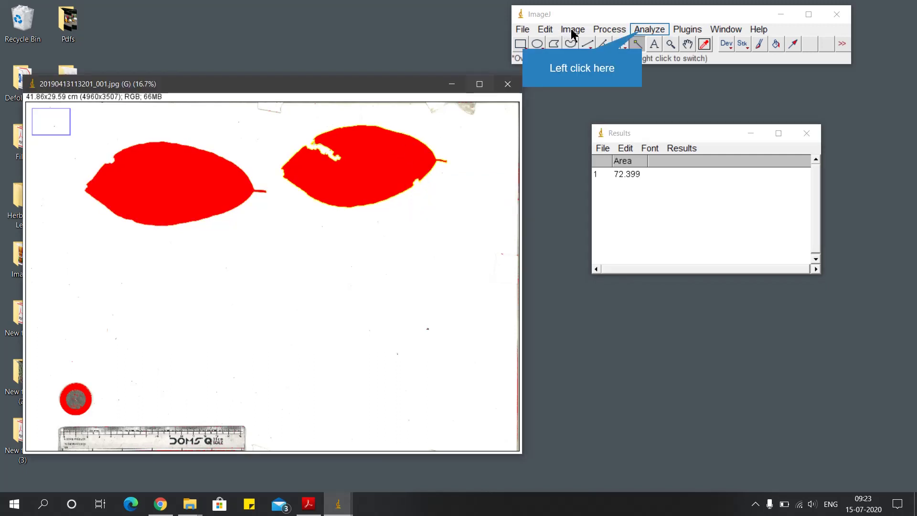
pyautogui.click(644, 31)
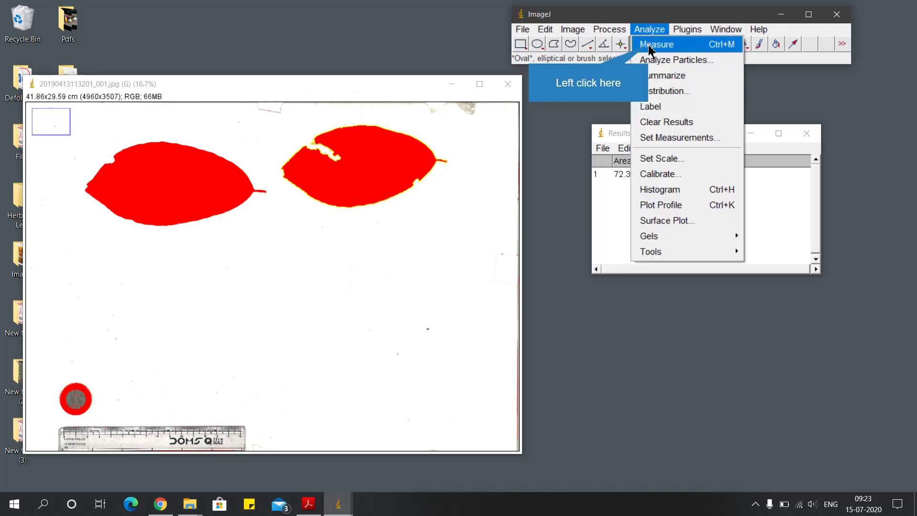
pyautogui.click(651, 47)
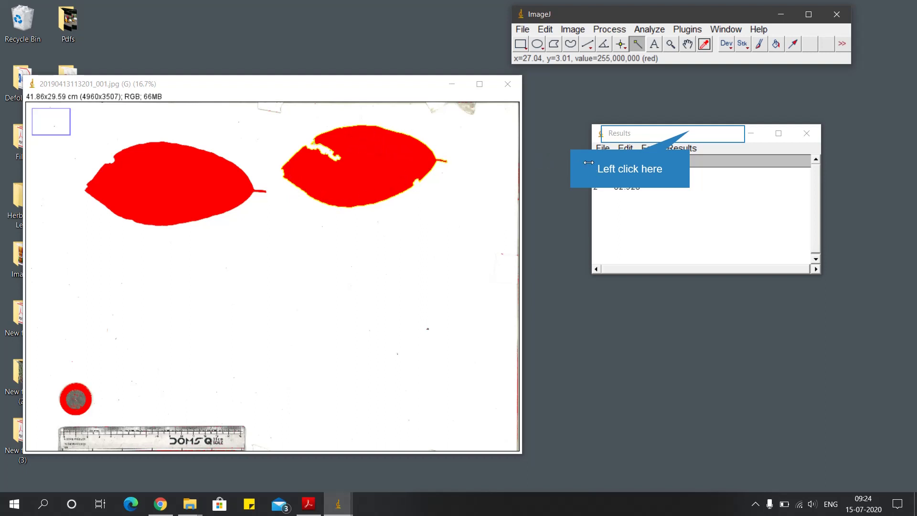
# - Close the Results table without saving the two leaf measurements
pyautogui.click(690, 133)
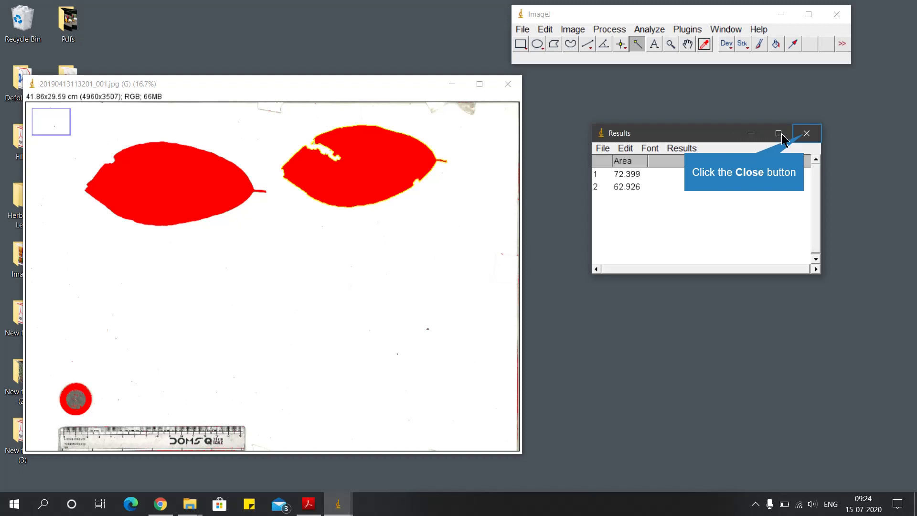
pyautogui.click(806, 138)
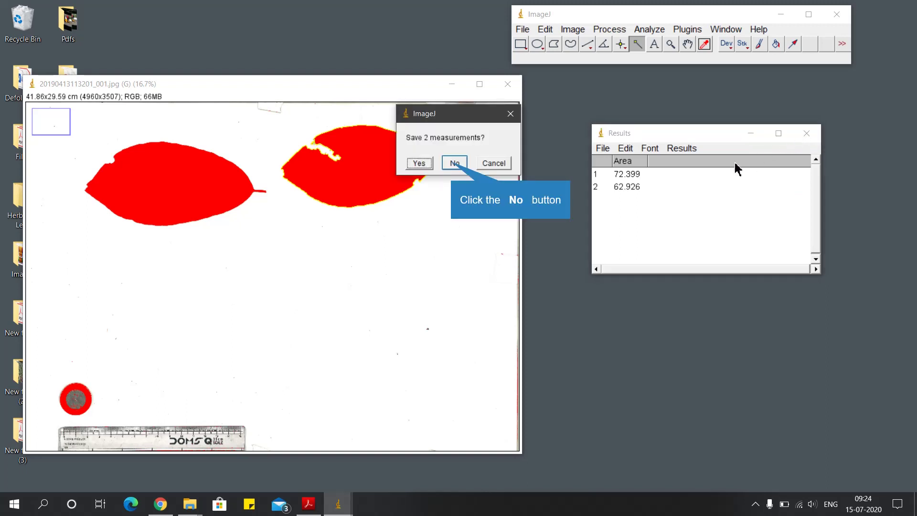
pyautogui.click(452, 163)
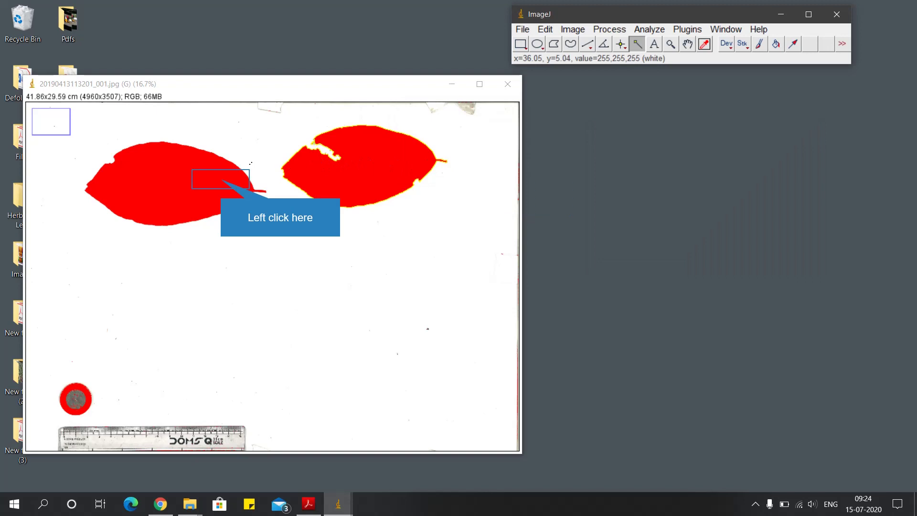
# - Select the left leaf, open the ROI Manager, and turn on Labels so regions are shown numbered
pyautogui.click(221, 177)
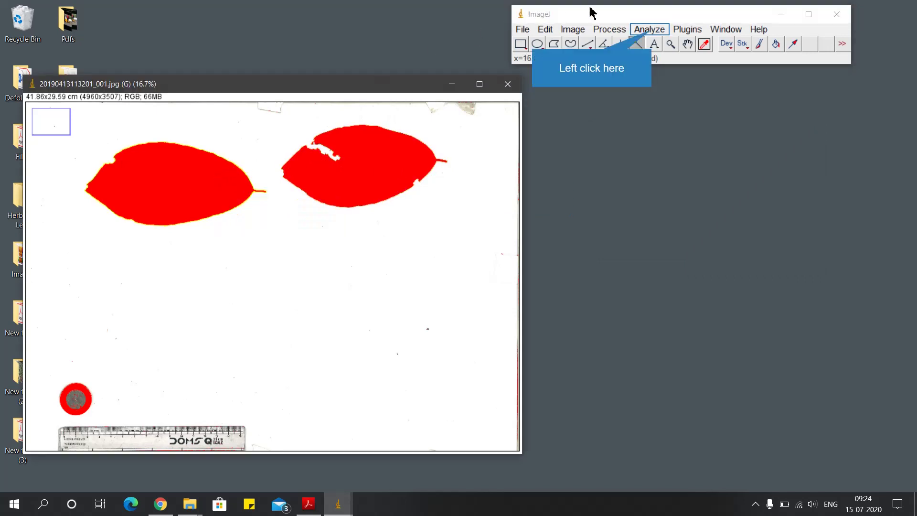
pyautogui.click(650, 32)
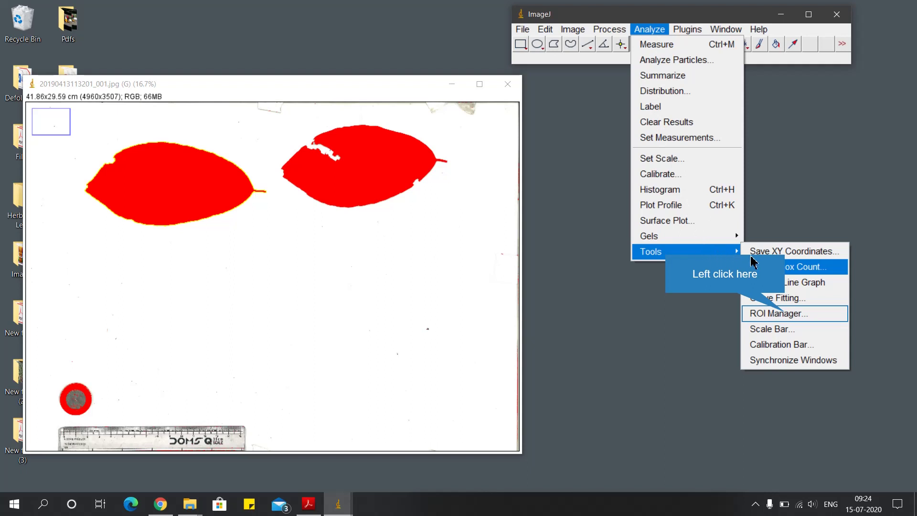
pyautogui.click(784, 313)
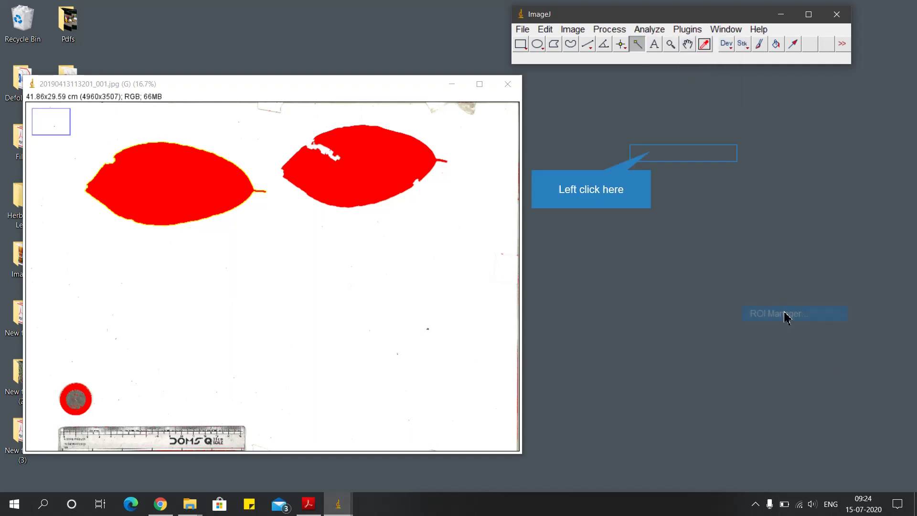
pyautogui.click(654, 158)
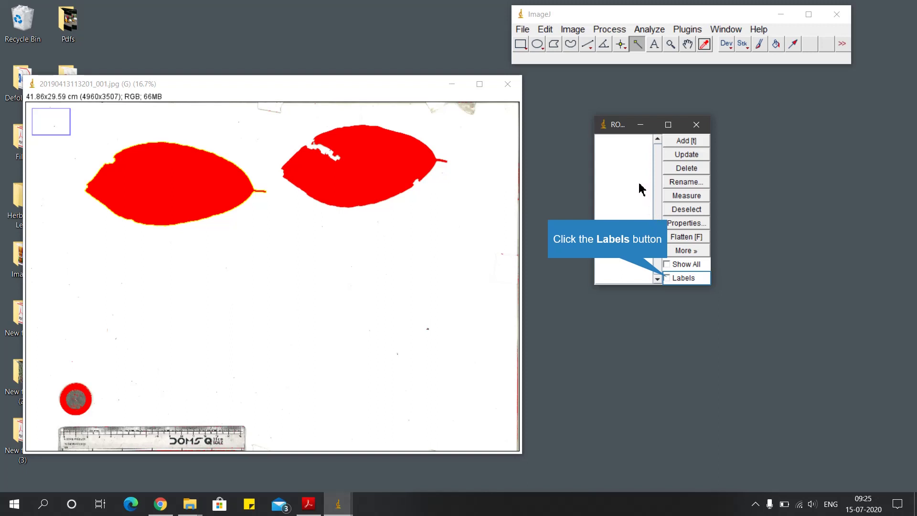
pyautogui.click(668, 279)
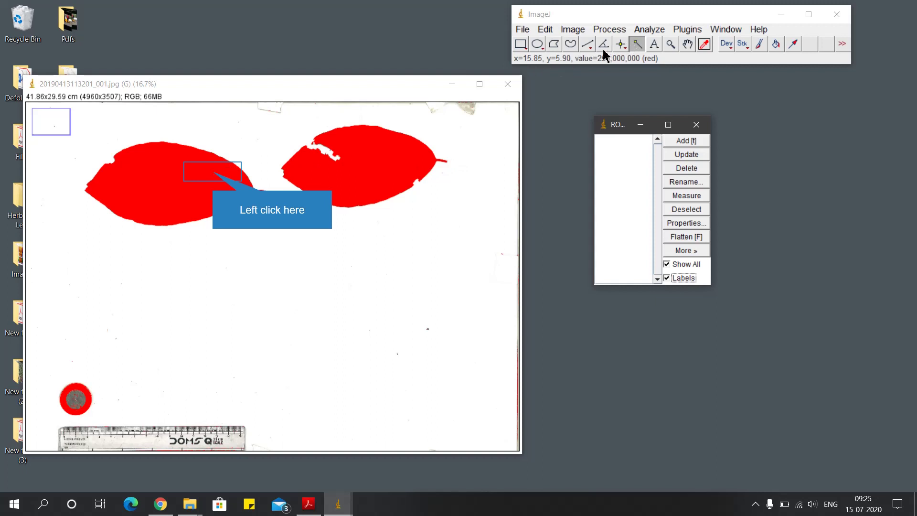
# - Trace the left and right leaves with the Wand tool and add each outline to the ROI Manager
pyautogui.click(212, 170)
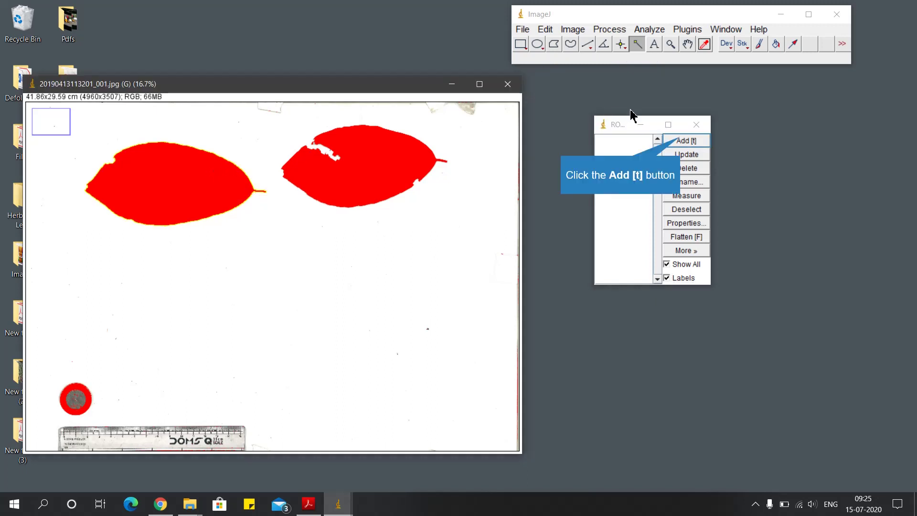
pyautogui.click(682, 141)
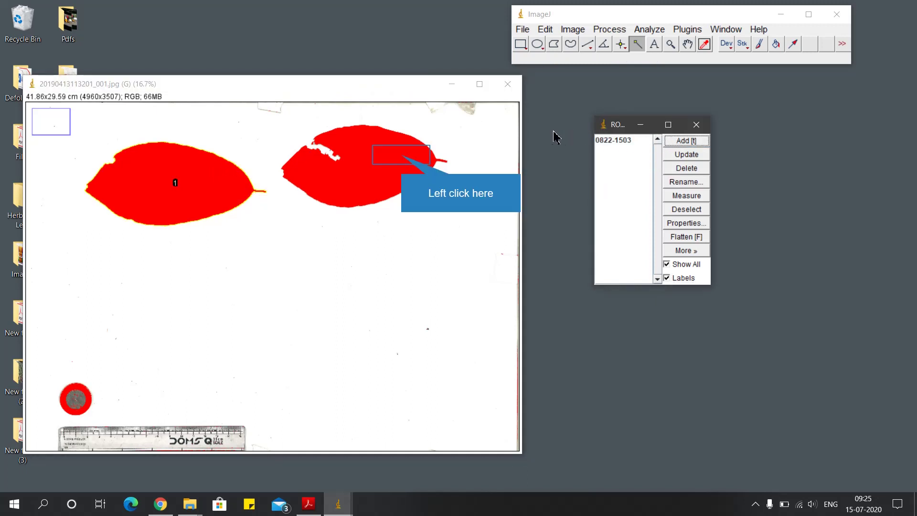
pyautogui.click(407, 153)
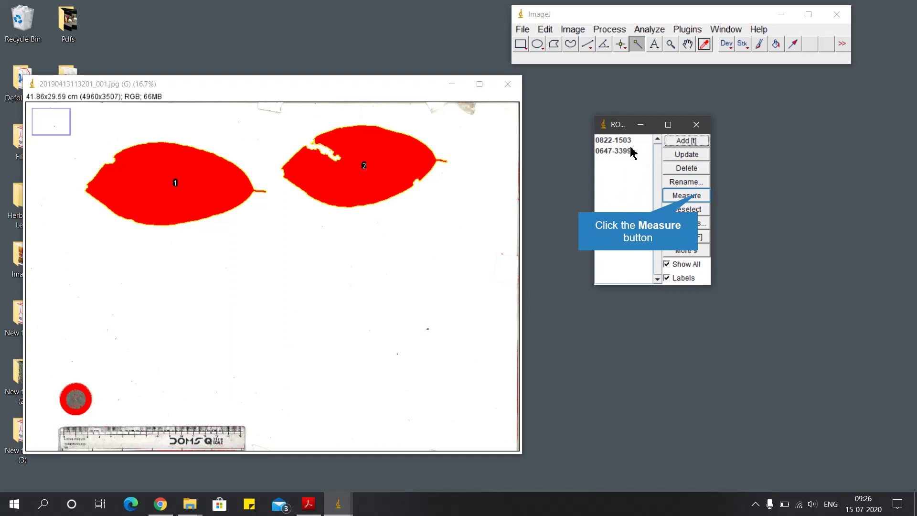
# - Measure both leaf regions from the ROI Manager and move the Results window aside
pyautogui.click(697, 196)
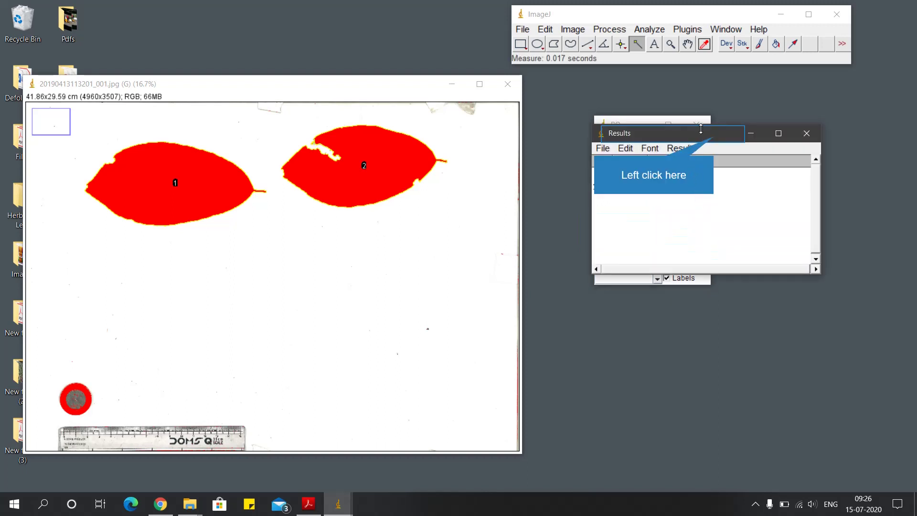
pyautogui.click(715, 142)
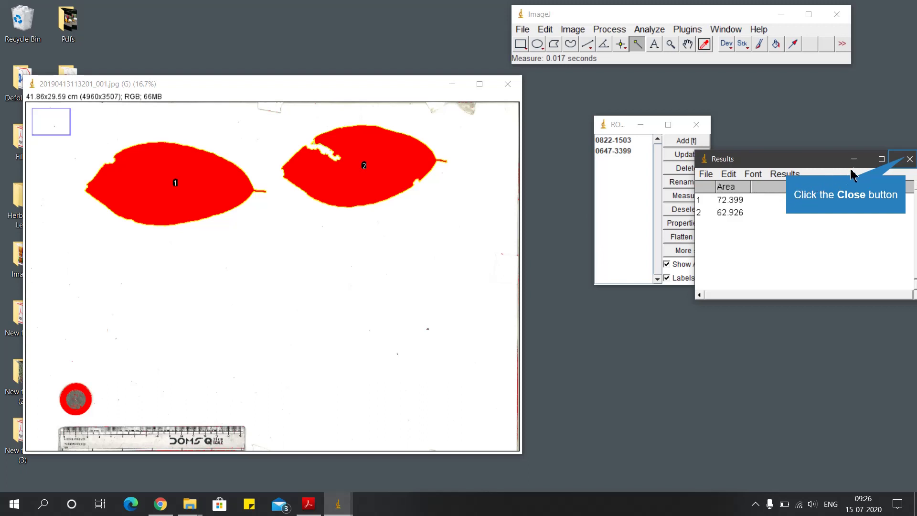
# - Highlight the first leaf's row in the Results table, and close the table without saving the two measurements
pyautogui.click(909, 159)
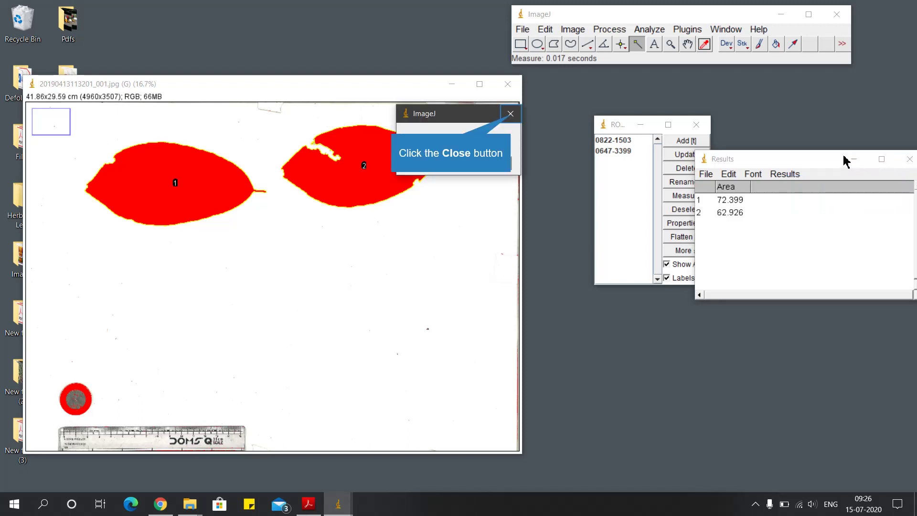
pyautogui.click(512, 117)
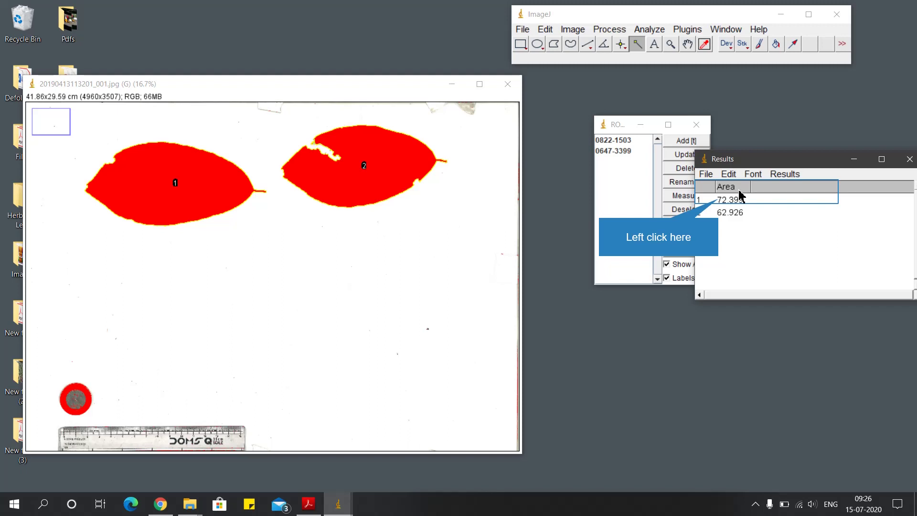
pyautogui.click(721, 203)
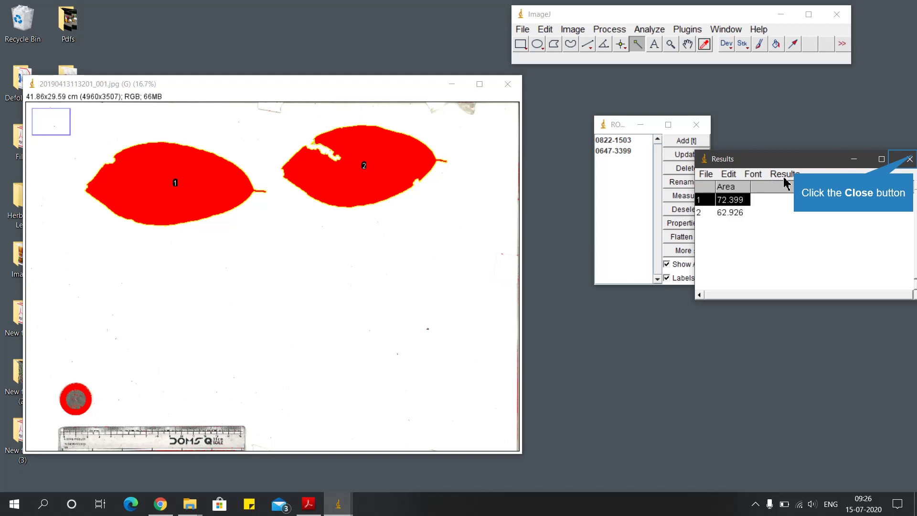
pyautogui.click(909, 160)
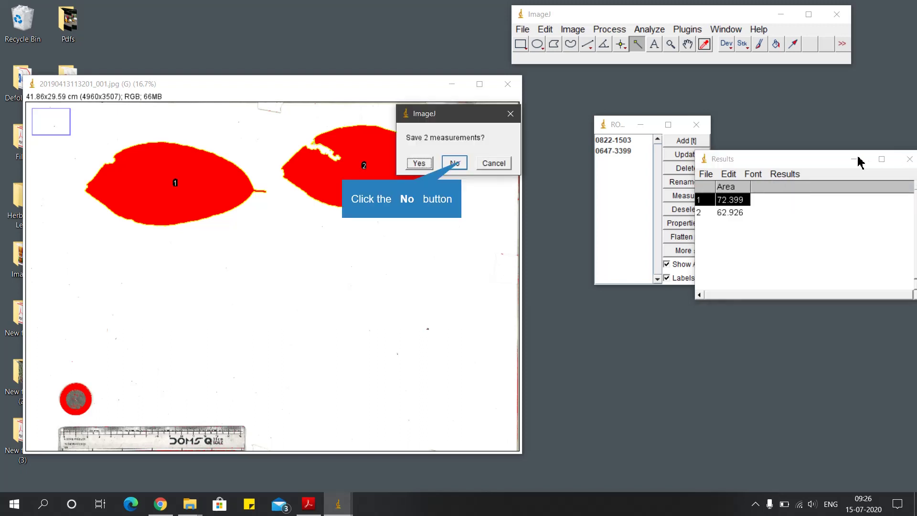
pyautogui.click(461, 164)
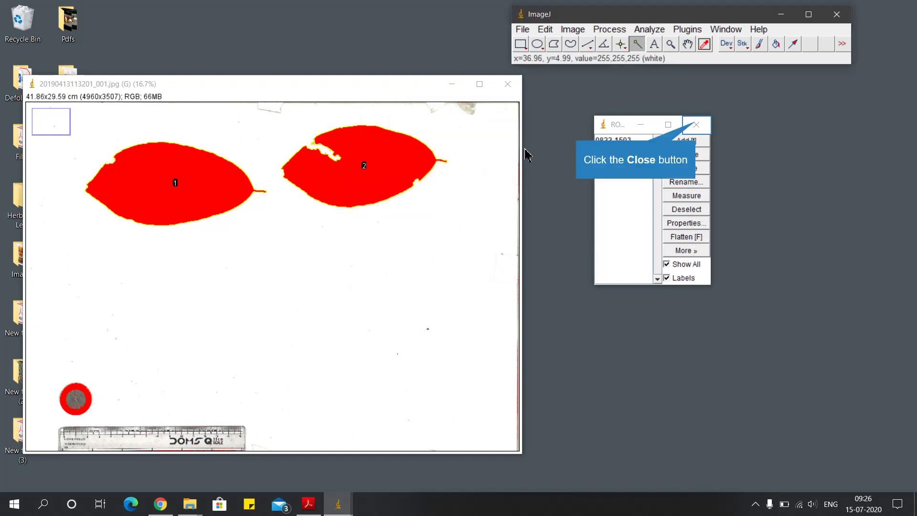
pyautogui.click(697, 126)
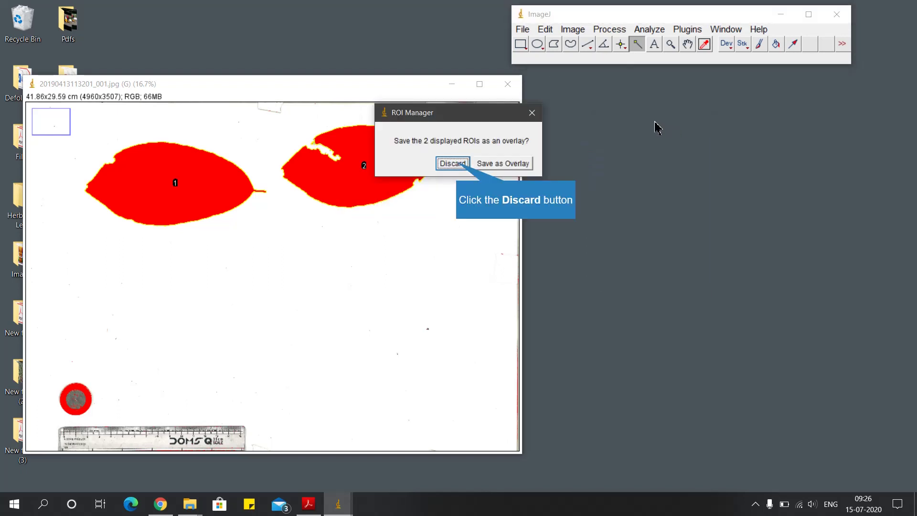
pyautogui.click(458, 166)
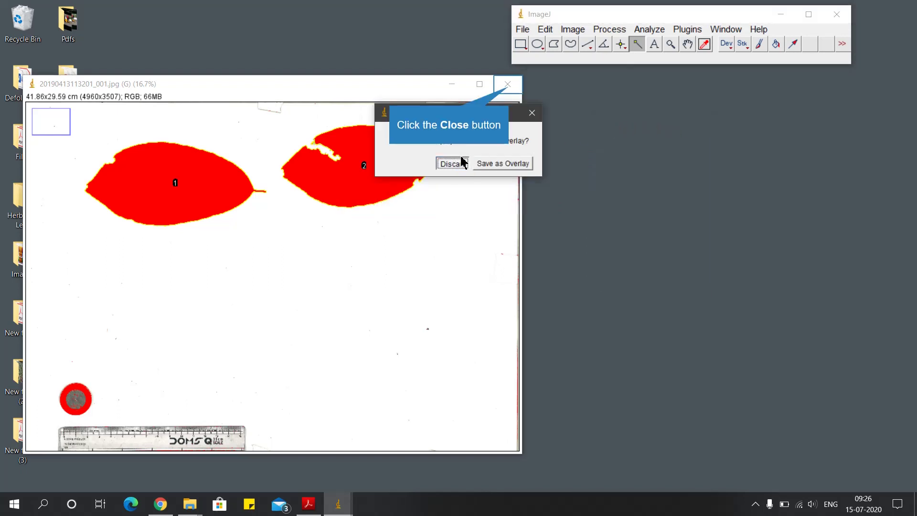
pyautogui.click(507, 94)
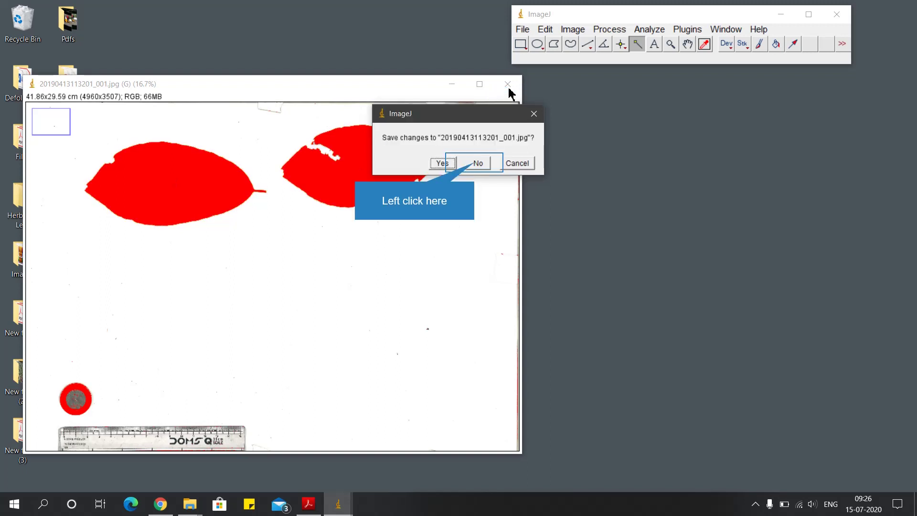
pyautogui.click(477, 163)
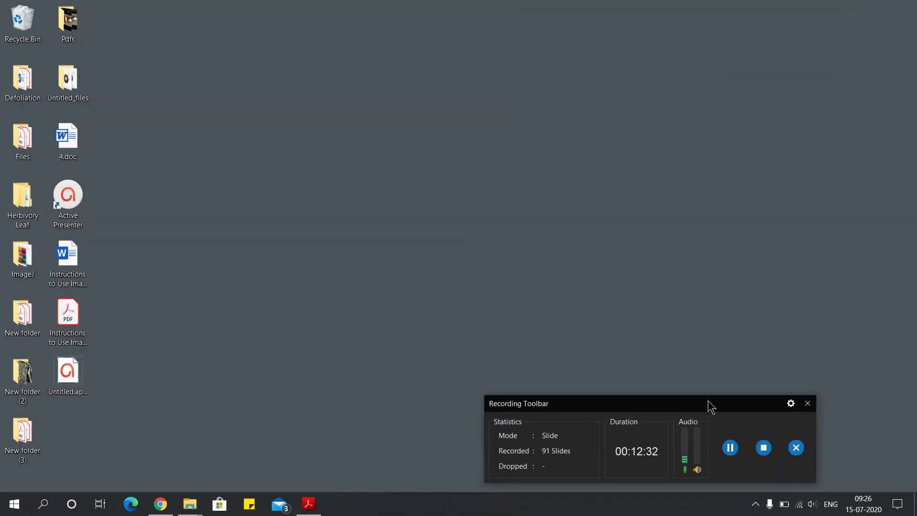
pyautogui.moveTo(708, 400); pyautogui.dragTo(743, 372)
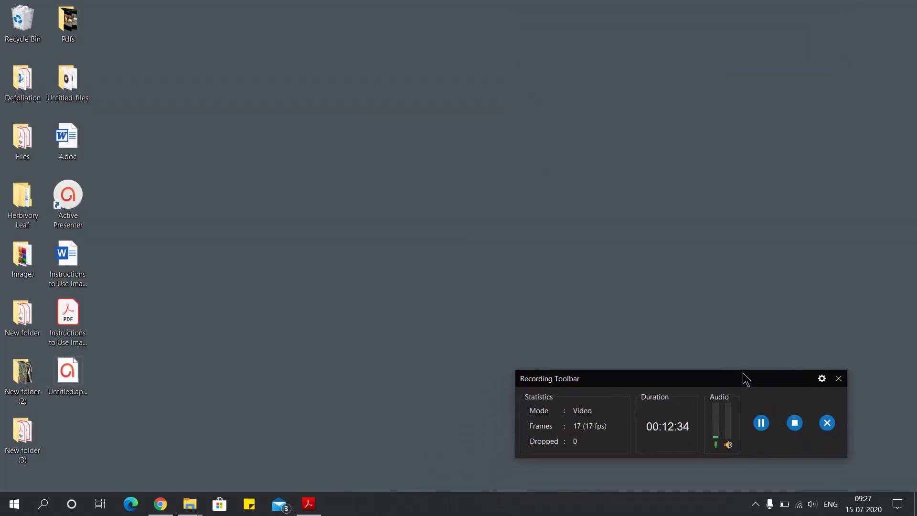